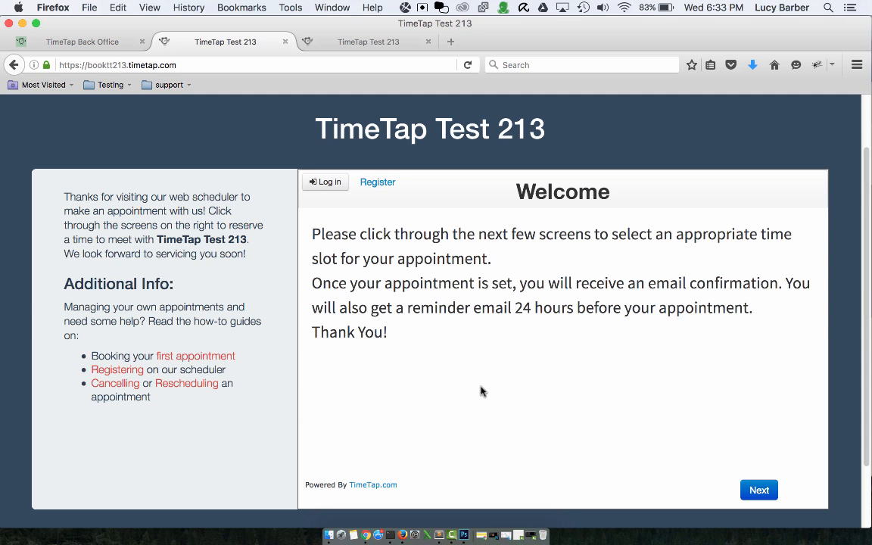
# Step: Go through the scheduler with the Consult service on Wed, Sep 07, 2016 at 11:00 AM to reach the client information form
pyautogui.click(757, 491)
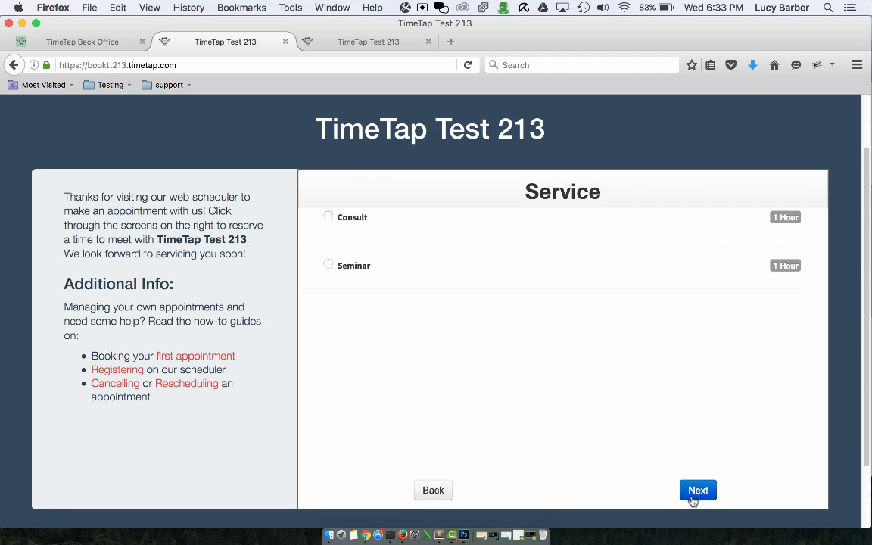
pyautogui.click(347, 216)
pyautogui.click(697, 490)
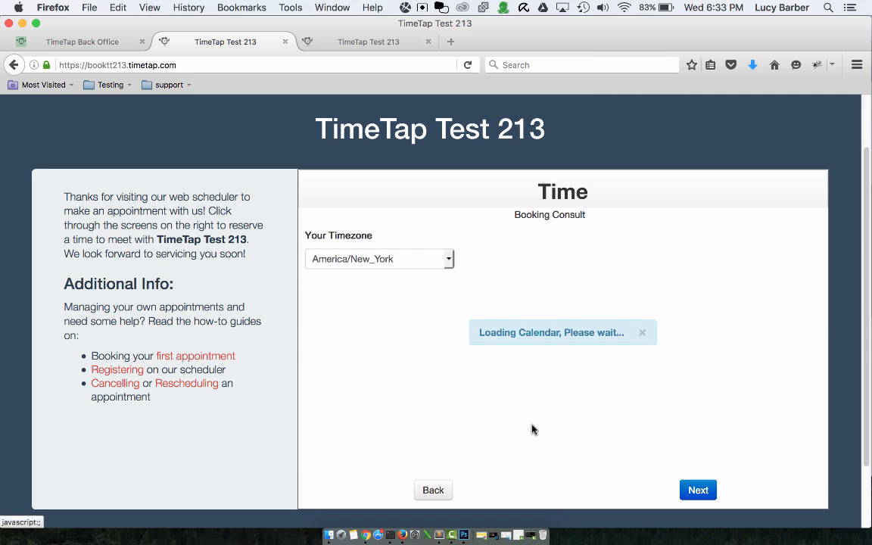
pyautogui.click(399, 456)
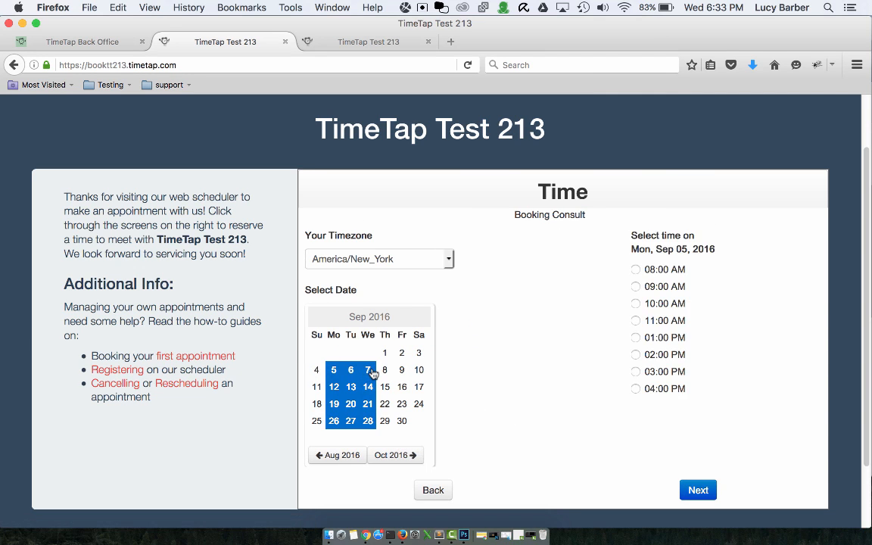
pyautogui.click(371, 372)
pyautogui.click(659, 323)
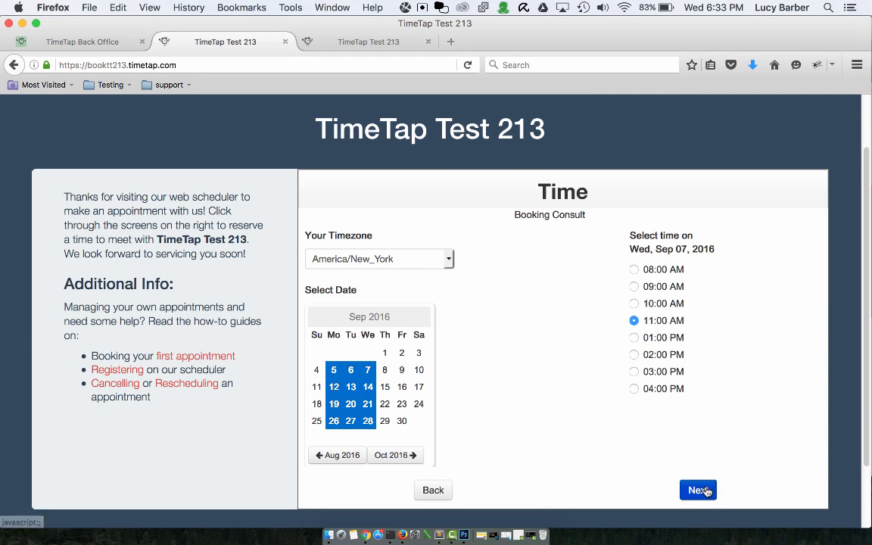
pyautogui.click(698, 491)
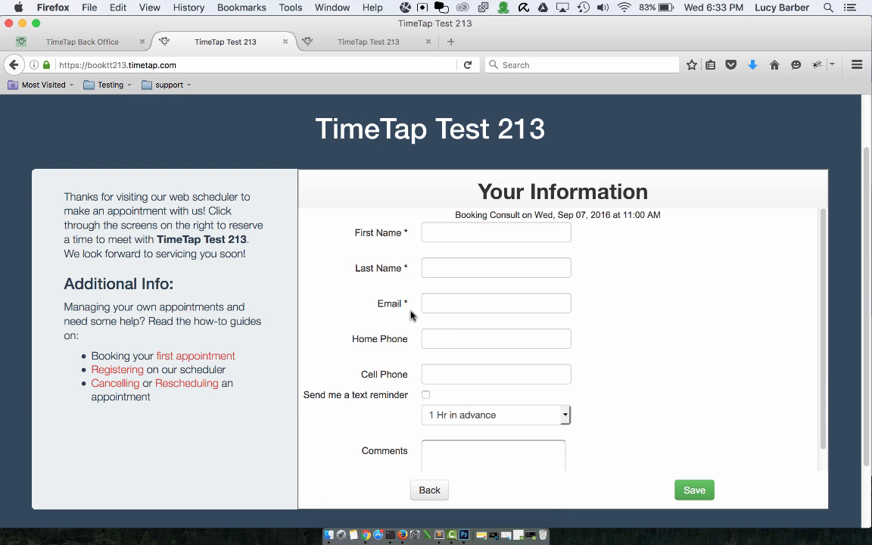
# Step: Compare the scheduler's client information form with the Define Field Labels page under Client Information in the back office
pyautogui.click(94, 46)
pyautogui.scroll(2, 45, 189)
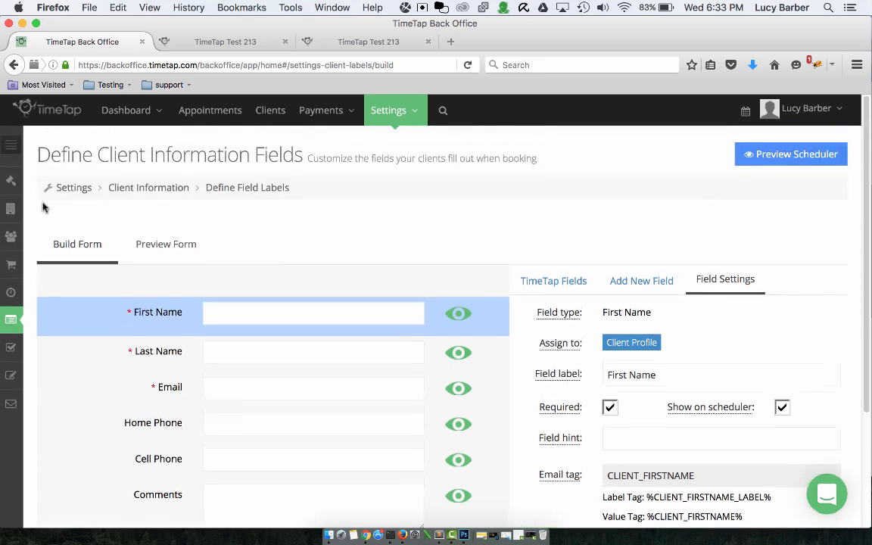
pyautogui.click(11, 143)
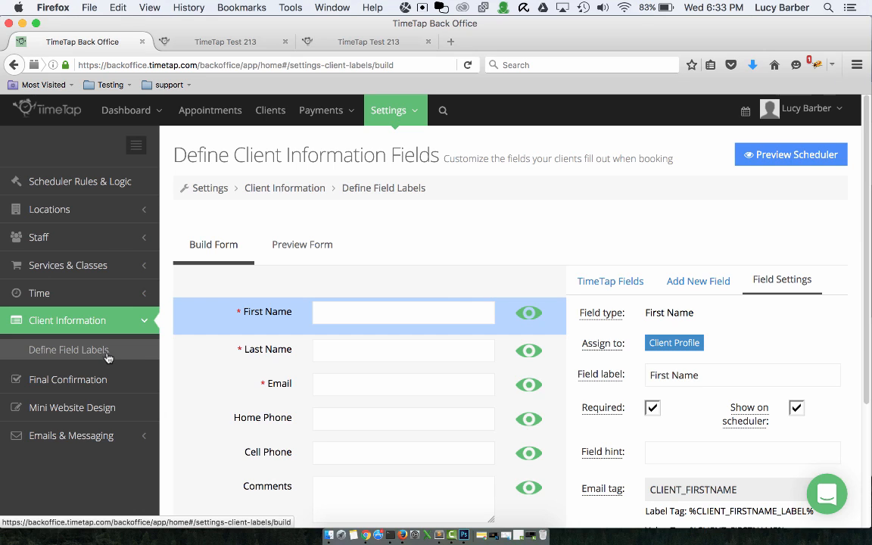
pyautogui.click(137, 147)
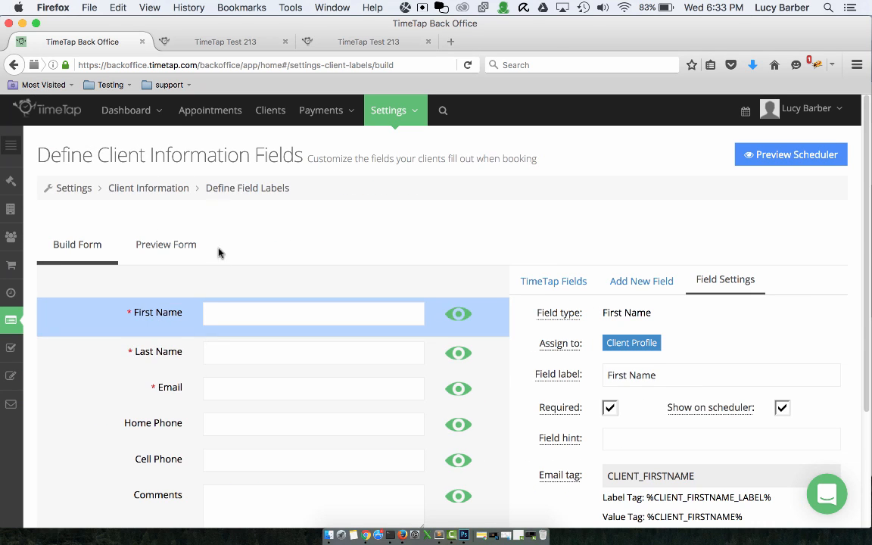
pyautogui.click(229, 44)
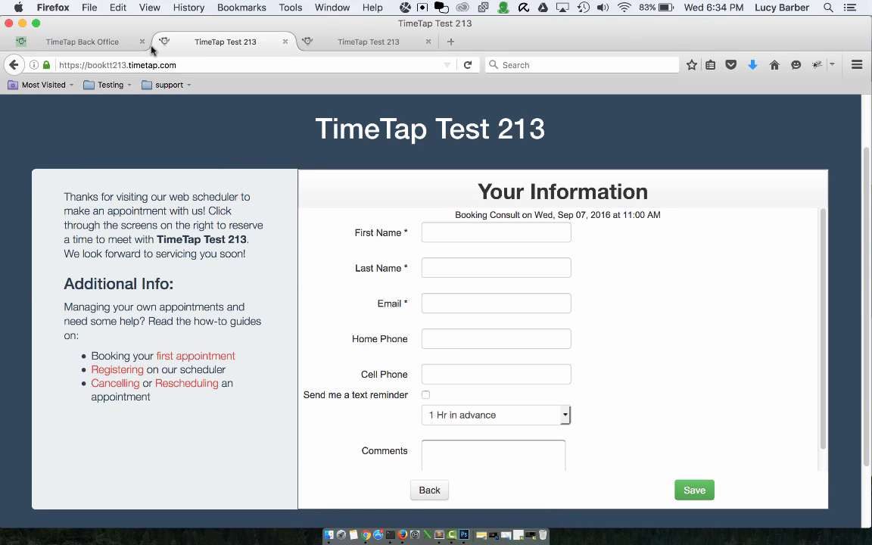
pyautogui.click(98, 36)
pyautogui.scroll(-1, 175, 311)
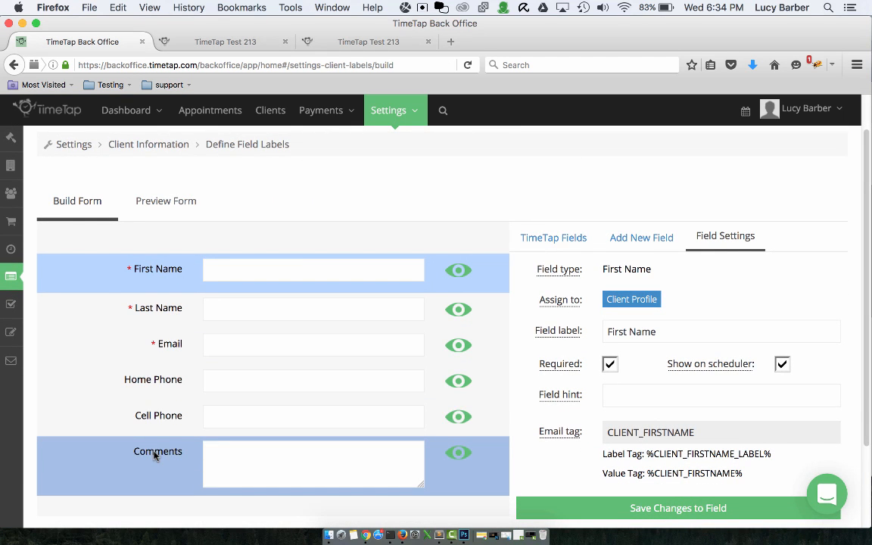
# Step: Change the label of the First Name field to "Your First Name"
pyautogui.click(179, 319)
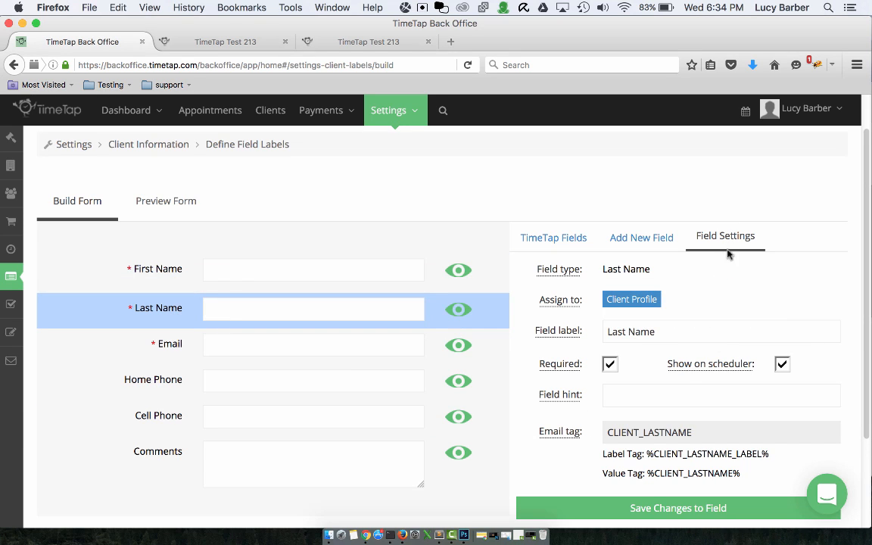
pyautogui.click(492, 280)
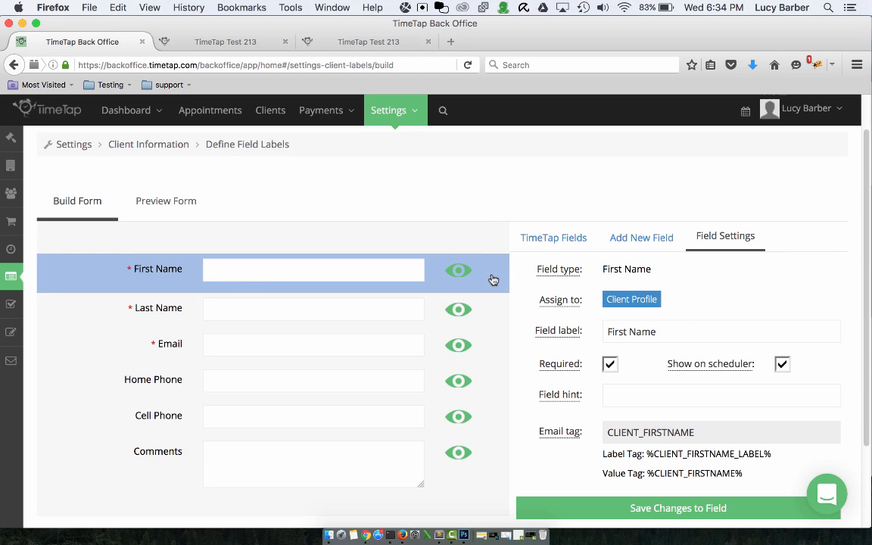
pyautogui.moveTo(671, 332); pyautogui.dragTo(593, 330)
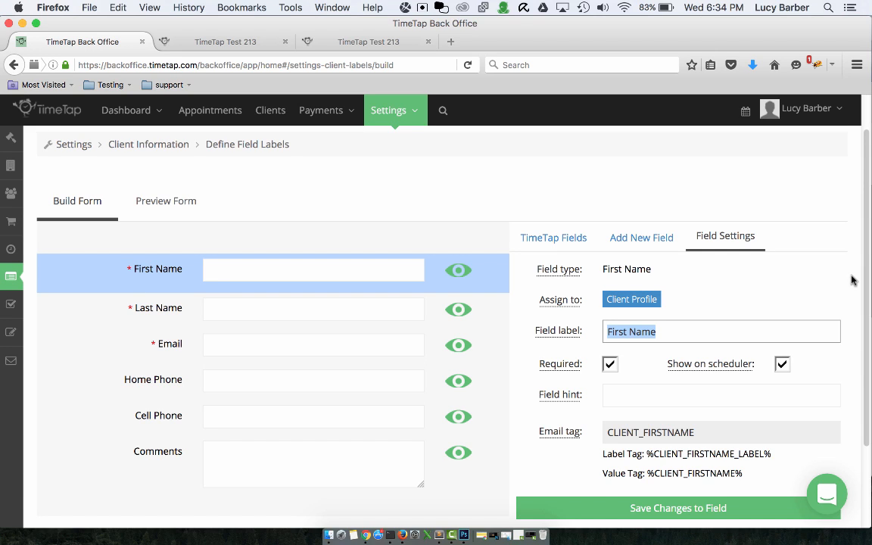
pyautogui.write('Your First Name')
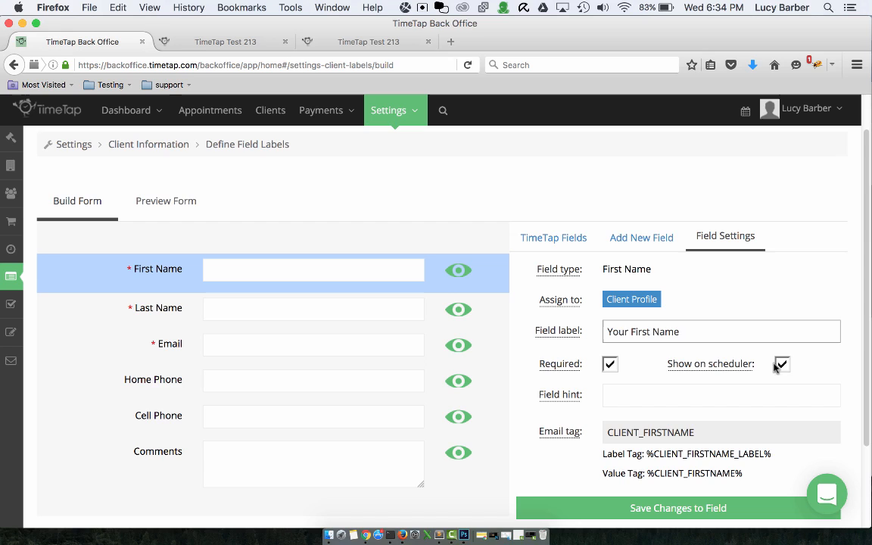
# Step: Add the field hint "Please put in the name you go by" to the first name field and save the field changes
pyautogui.click(726, 392)
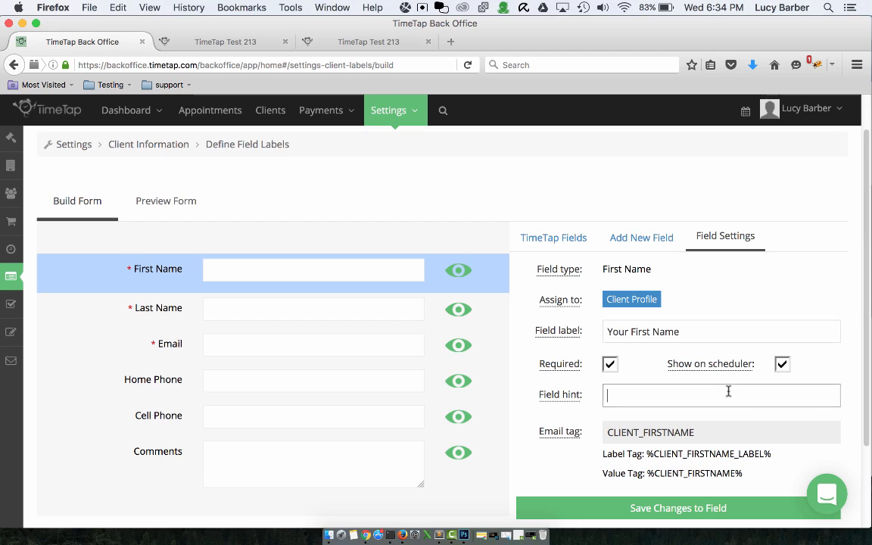
pyautogui.write('Please')
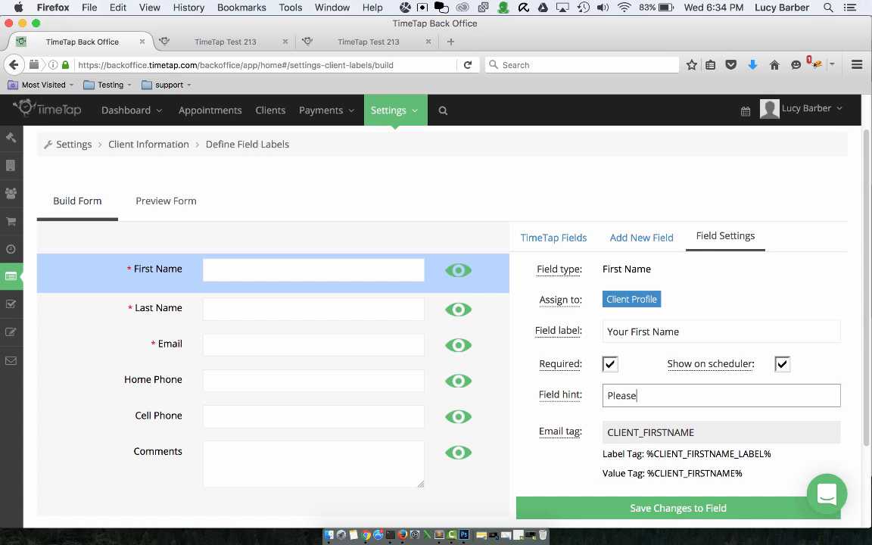
pyautogui.write(' put in the name you go by')
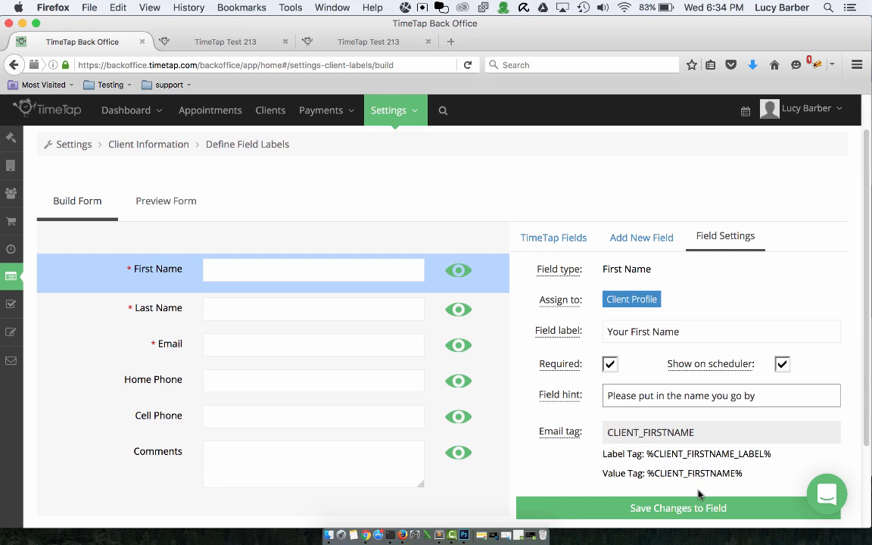
pyautogui.click(695, 515)
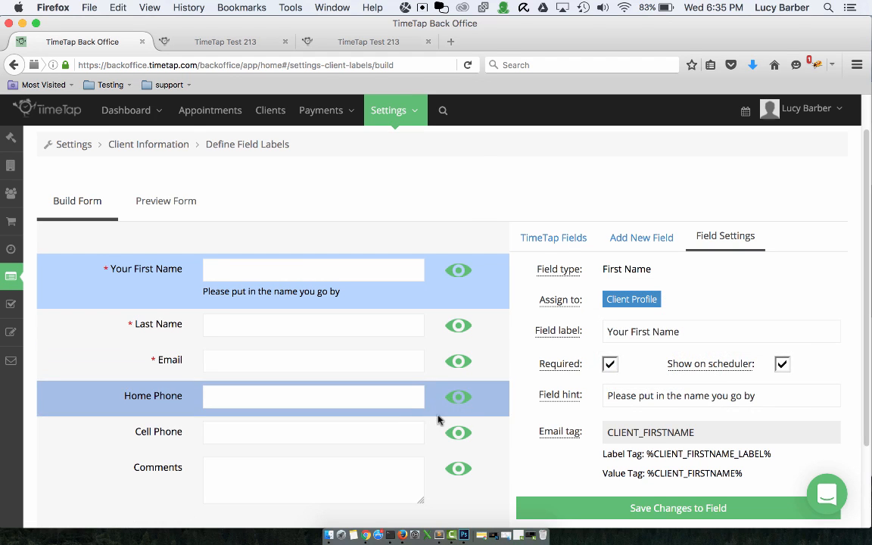
# Step: Review the new field types and the TimeTap fields, and compare the assignment settings of the first name and Comments fields
pyautogui.click(616, 240)
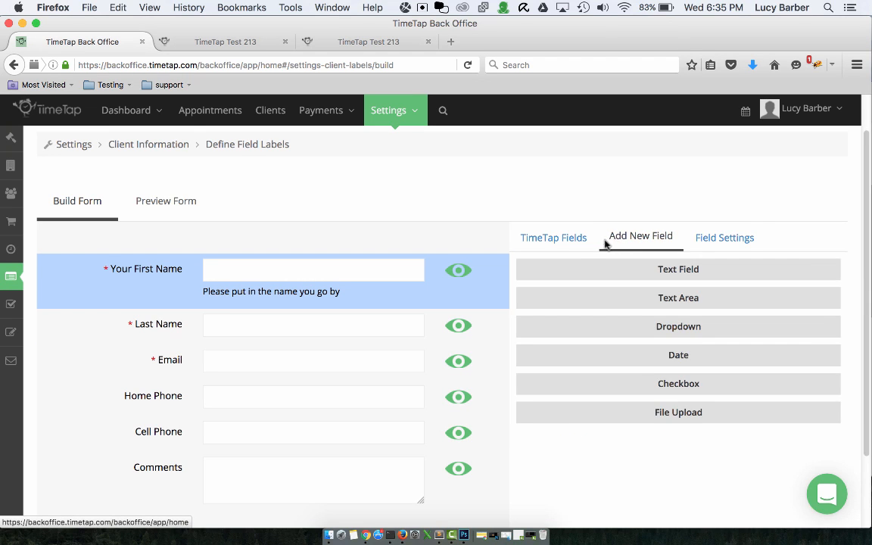
pyautogui.click(588, 241)
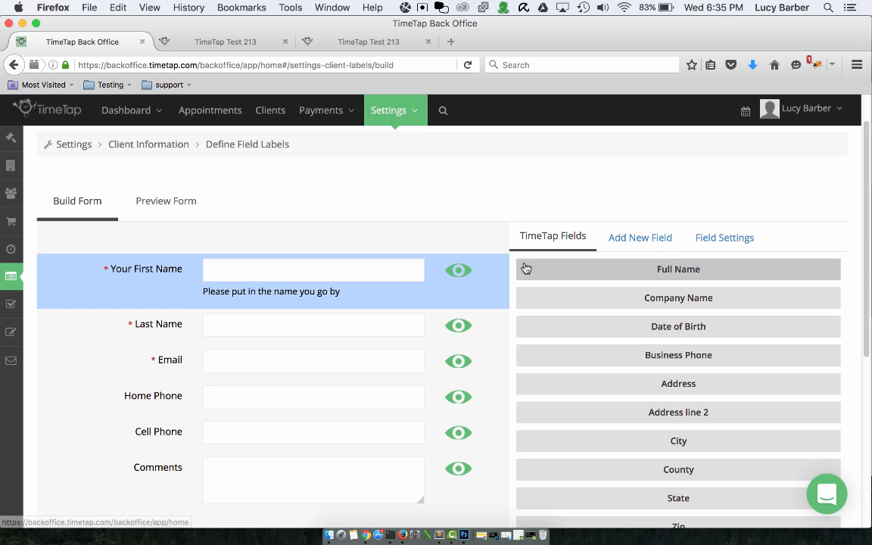
pyautogui.click(457, 286)
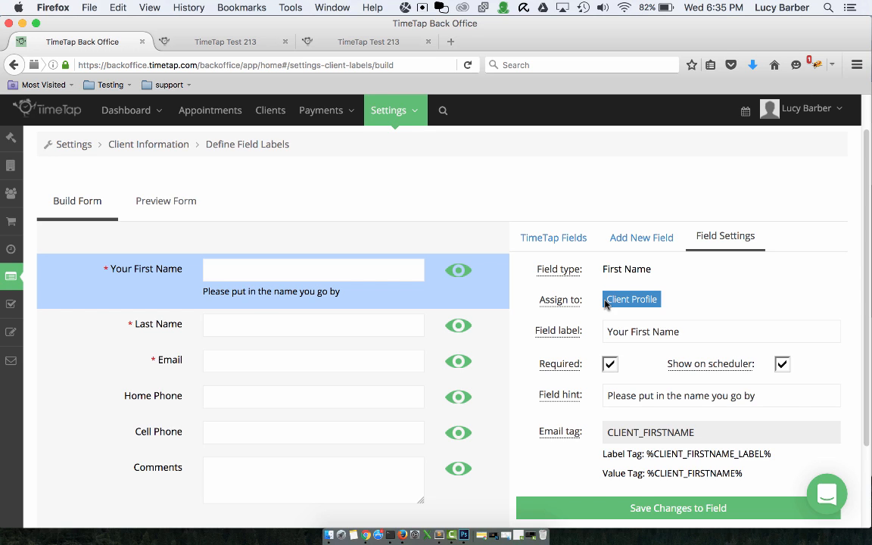
pyautogui.click(465, 485)
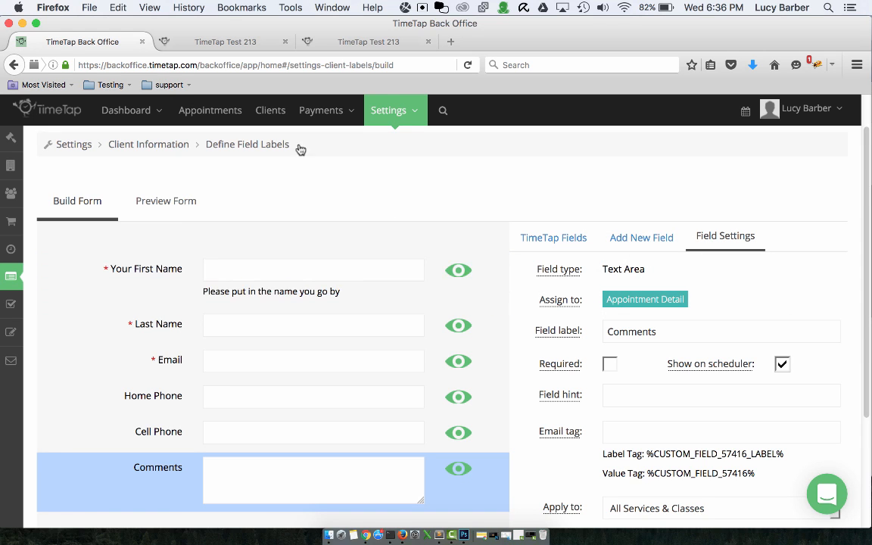
# Step: Add a new client with first name, last name, email, home phone and cell phone, save it, and open the client's profile
pyautogui.click(269, 112)
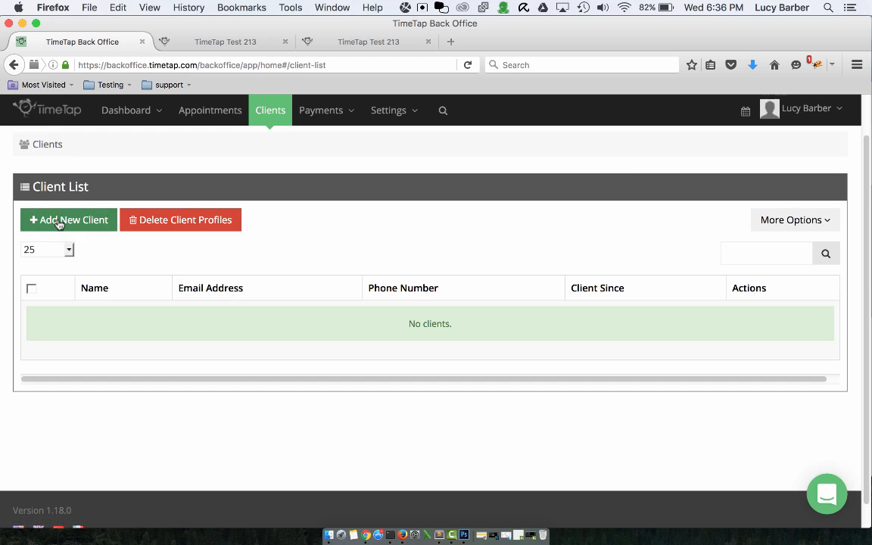
pyautogui.click(55, 221)
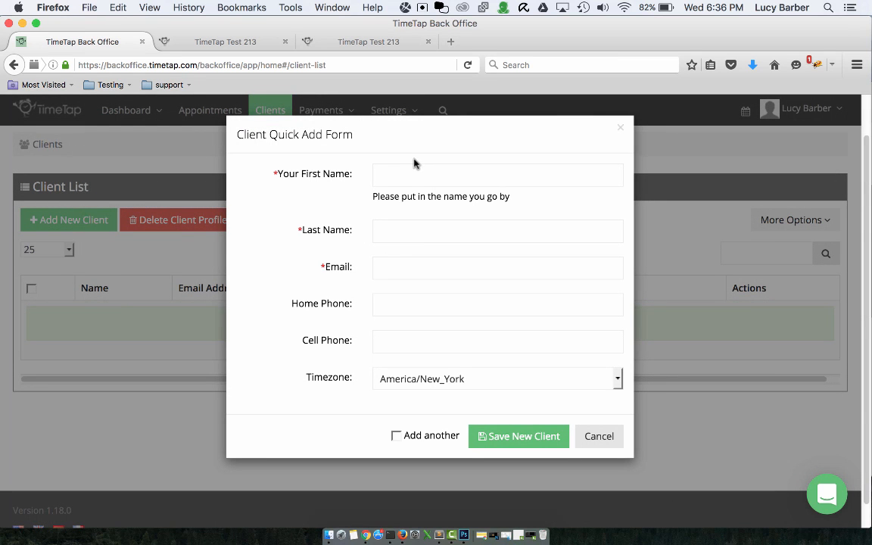
pyautogui.click(410, 177)
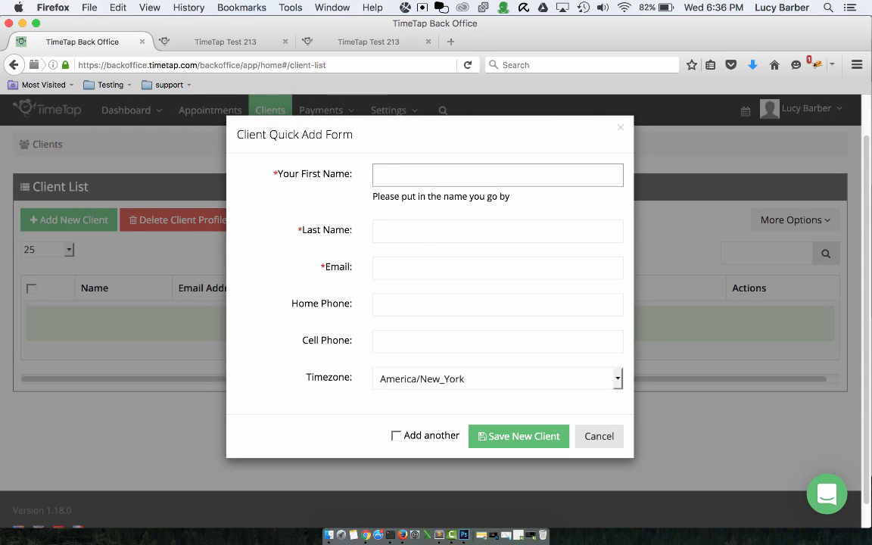
pyautogui.write('Jane')
pyautogui.press('Tab')
pyautogui.write('Doe')
pyautogui.press('Tab')
pyautogui.write('jane')
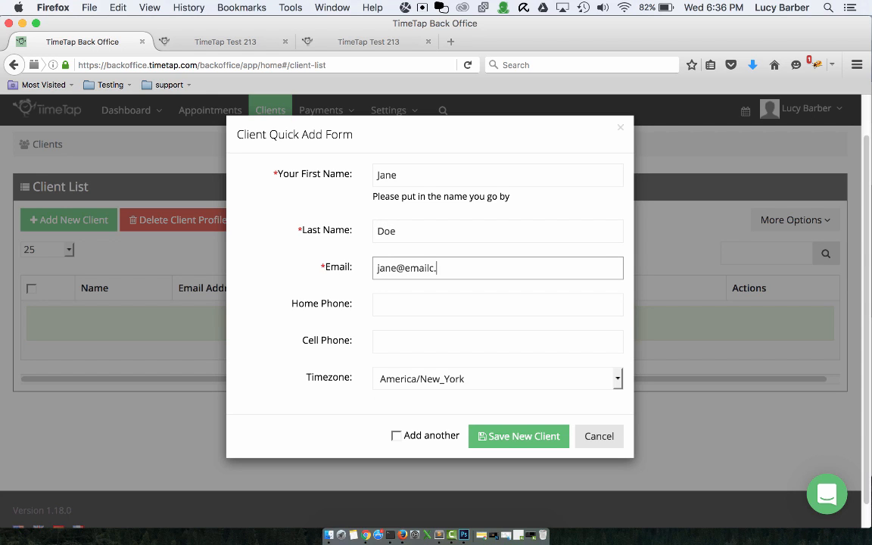
pyautogui.press('Tab')
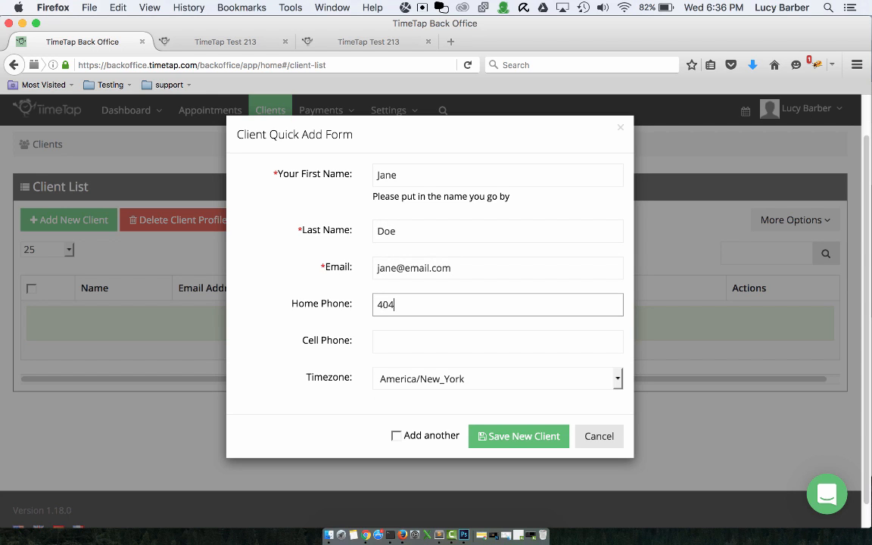
pyautogui.press('Tab')
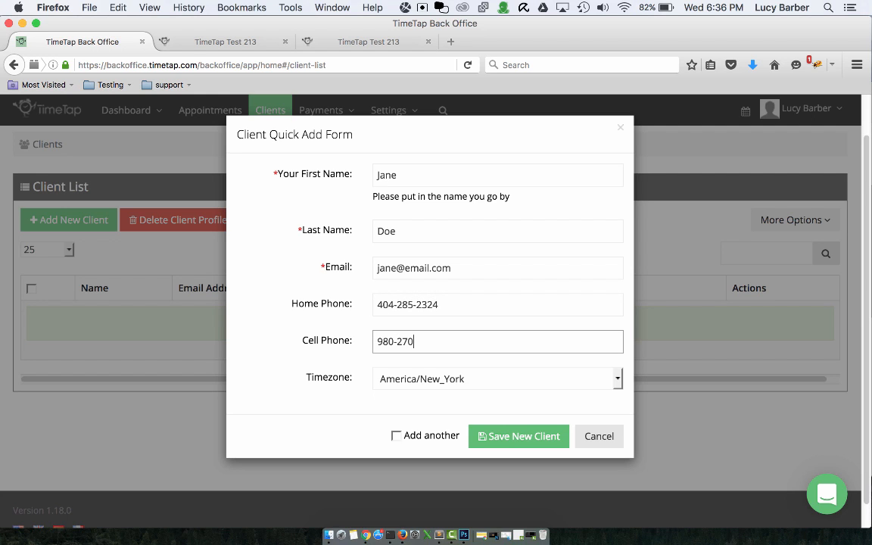
pyautogui.click(502, 436)
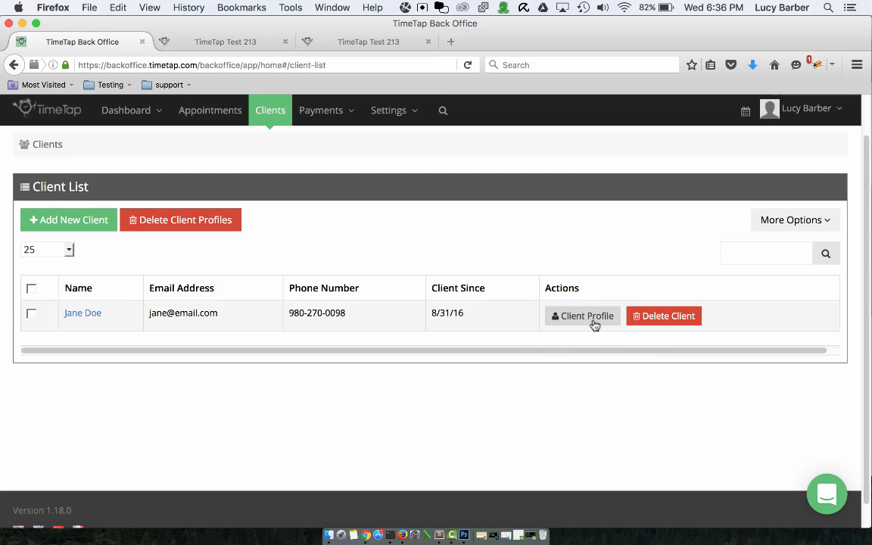
pyautogui.click(592, 321)
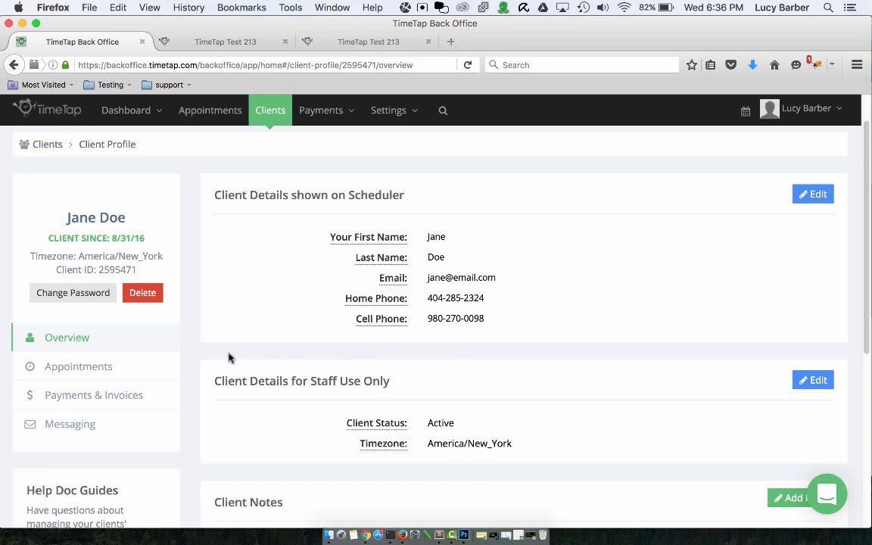
# Step: Start a new appointment from the appointments calendar and assign the newly added client to it
pyautogui.click(218, 113)
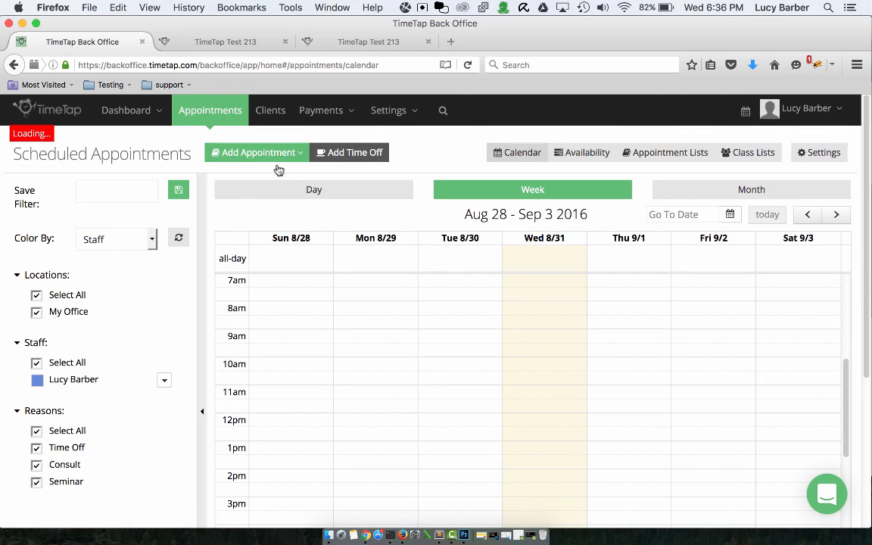
pyautogui.click(274, 152)
pyautogui.click(269, 178)
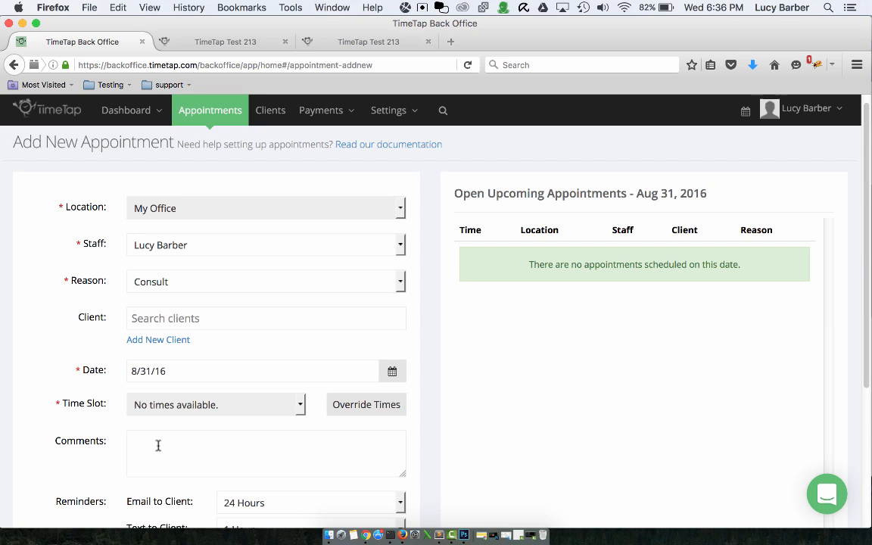
pyautogui.click(209, 318)
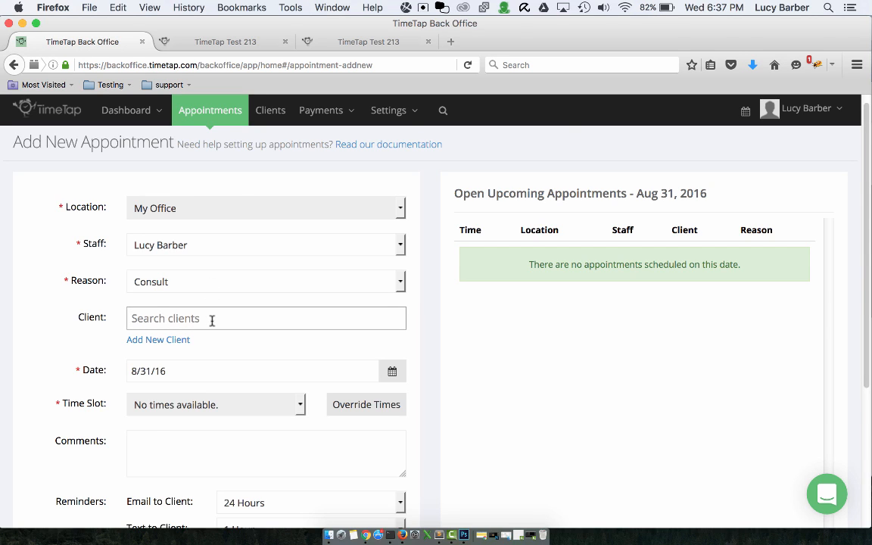
pyautogui.write('Jan')
pyautogui.click(195, 345)
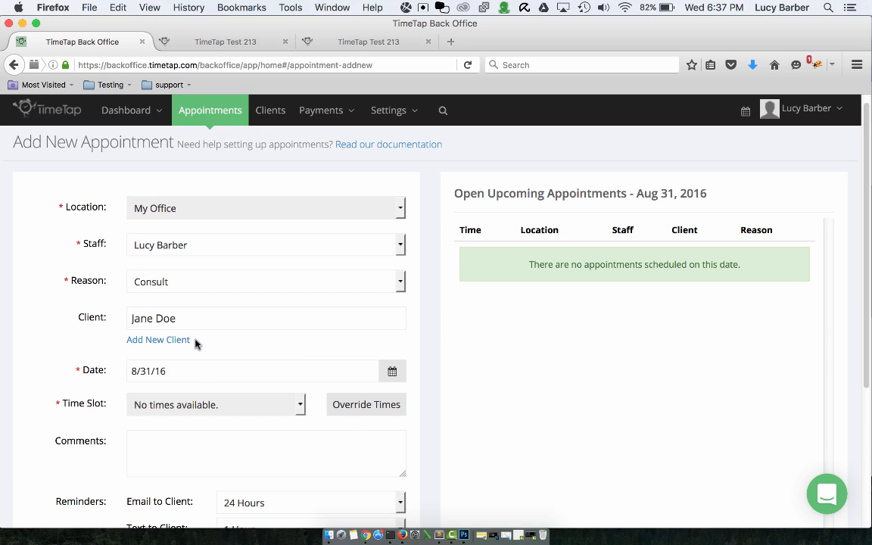
# Step: Set the new appointment's date to 9/6/16
pyautogui.click(203, 370)
pyautogui.click(374, 402)
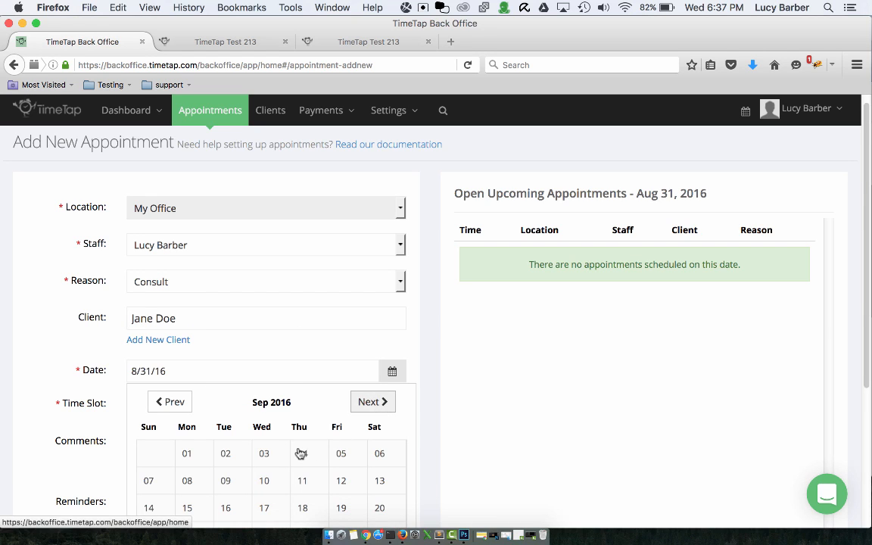
pyautogui.click(226, 476)
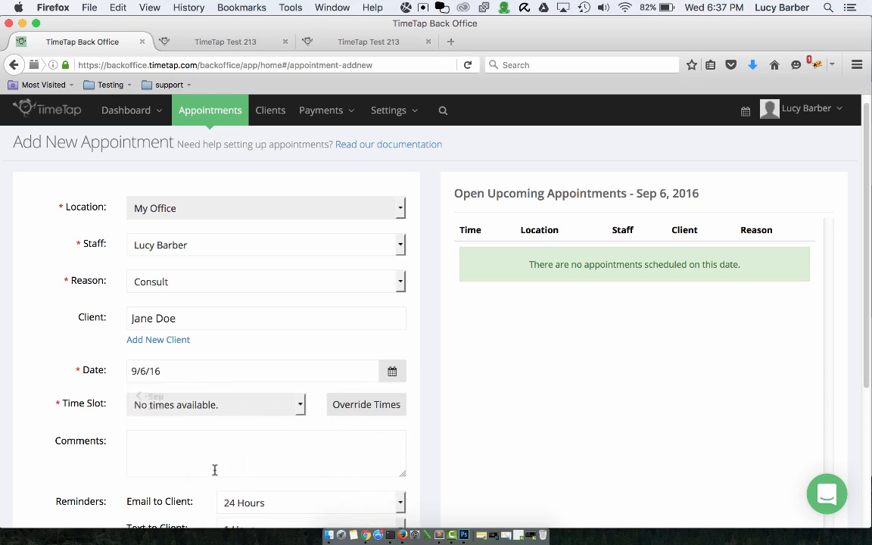
# Step: Add a comment that the client "has something to say!" and save the appointment without emailing the client or staff
pyautogui.scroll(-2, 123, 415)
pyautogui.click(207, 366)
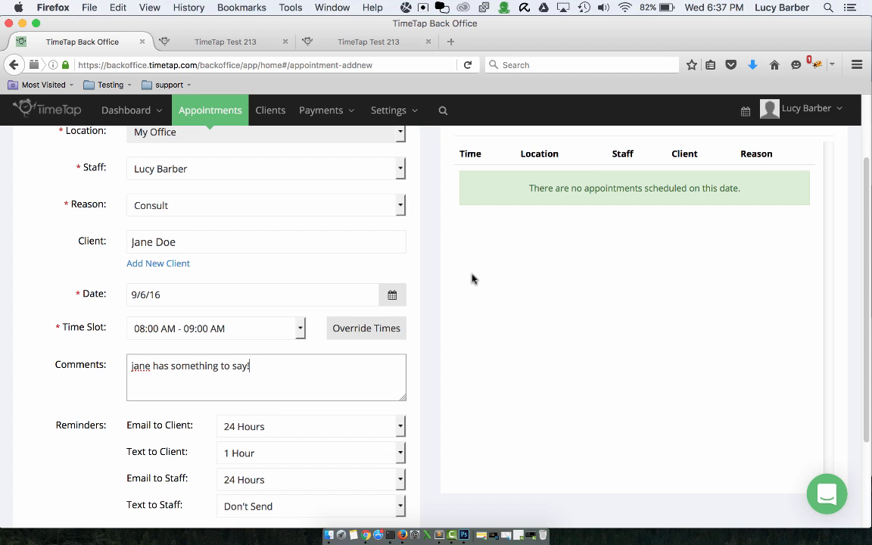
pyautogui.scroll(-3, 477, 317)
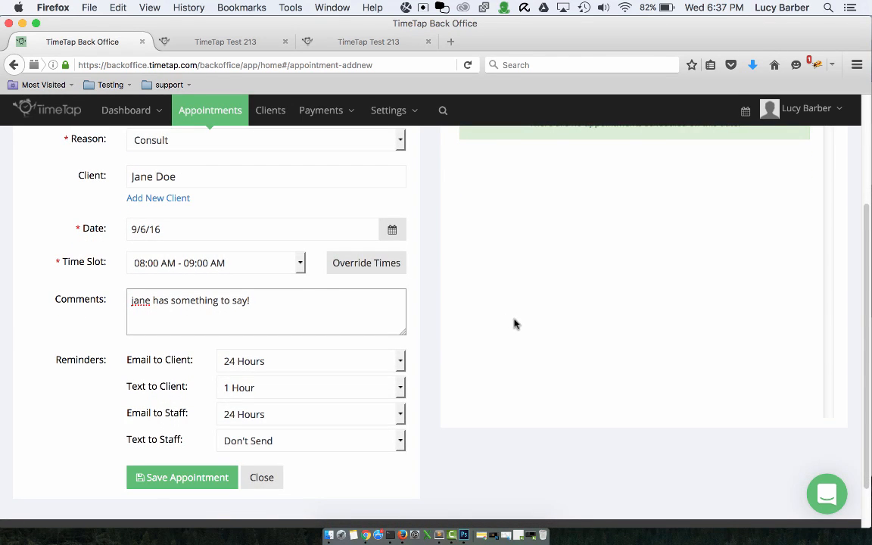
pyautogui.click(207, 483)
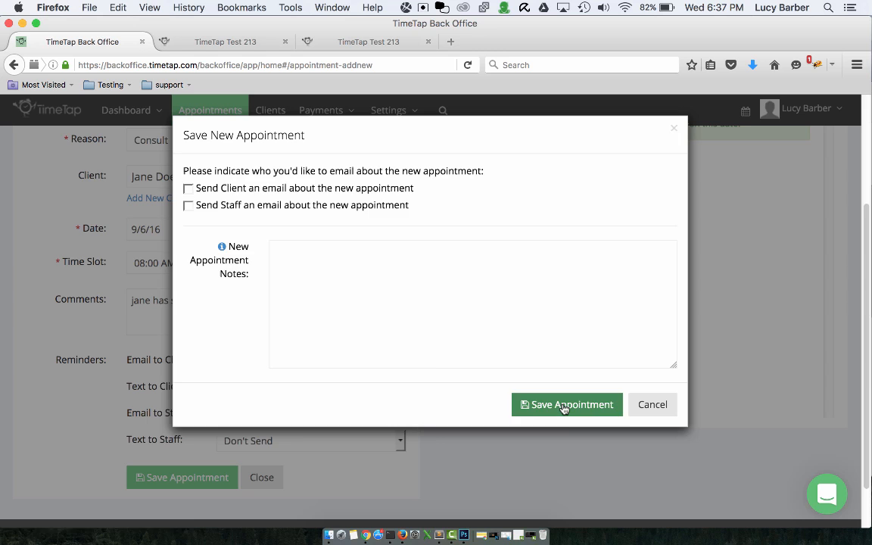
pyautogui.click(563, 406)
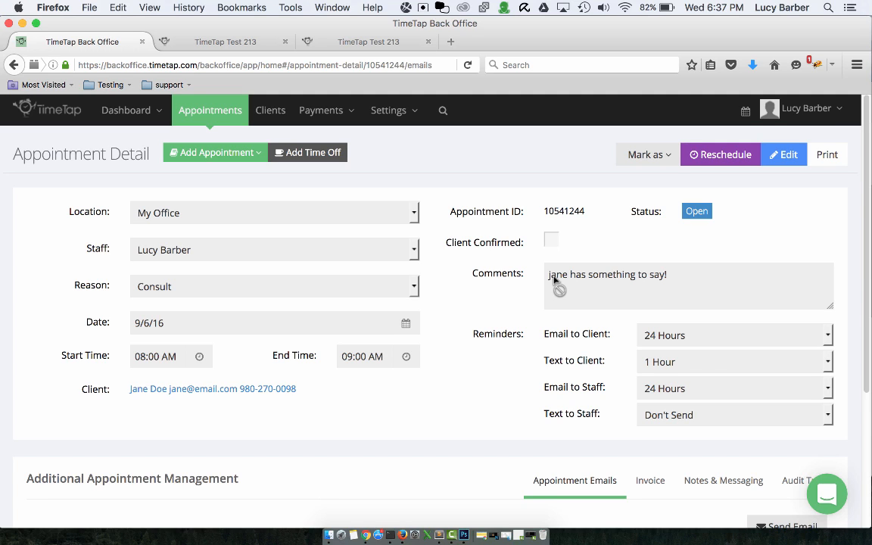
# Step: Return to the client information field labels and examine the first name field's settings, including its email tag
pyautogui.click(390, 111)
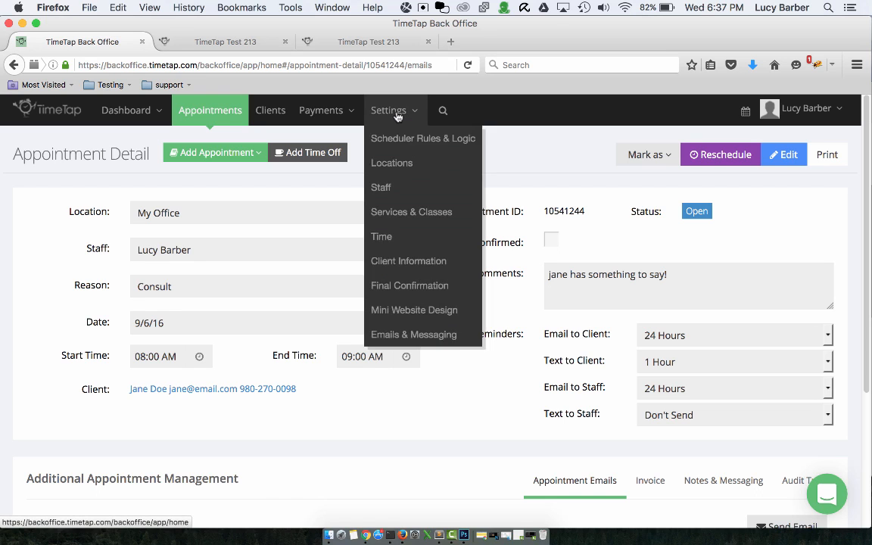
pyautogui.click(428, 258)
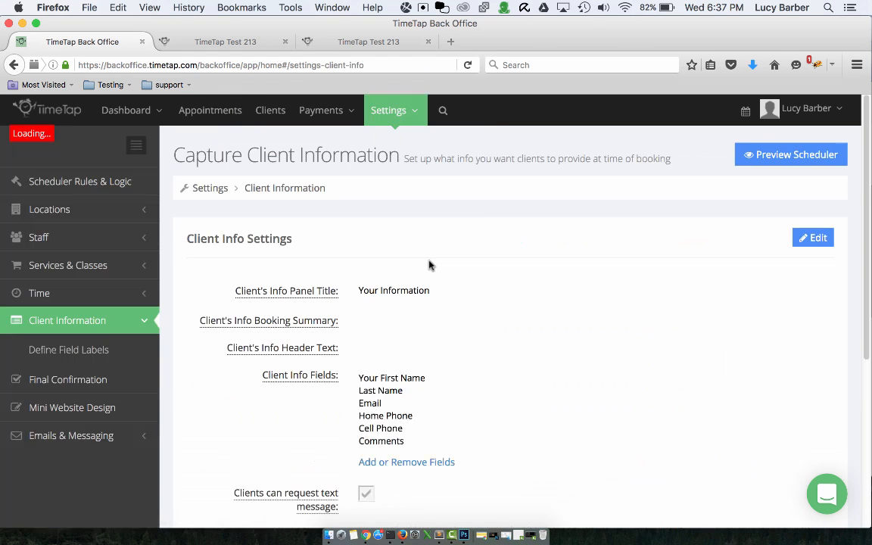
pyautogui.click(121, 353)
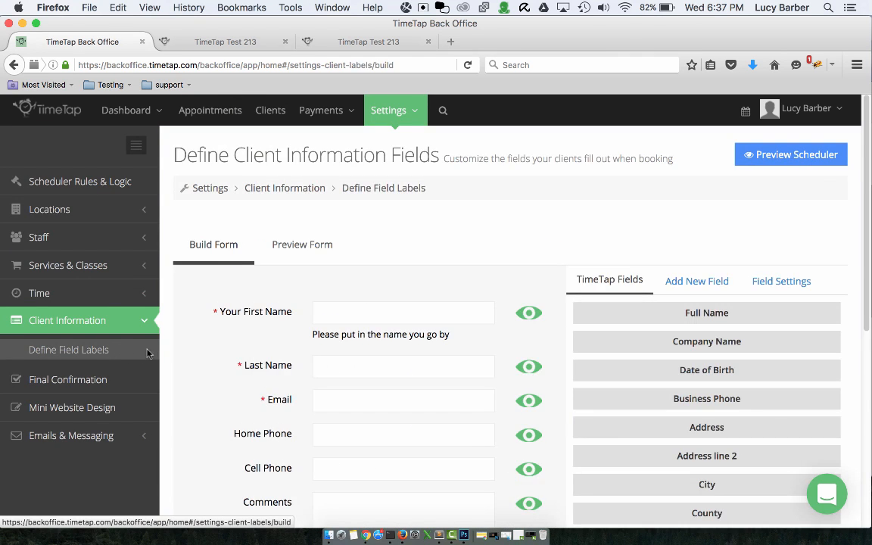
pyautogui.scroll(-1, 272, 353)
pyautogui.click(289, 305)
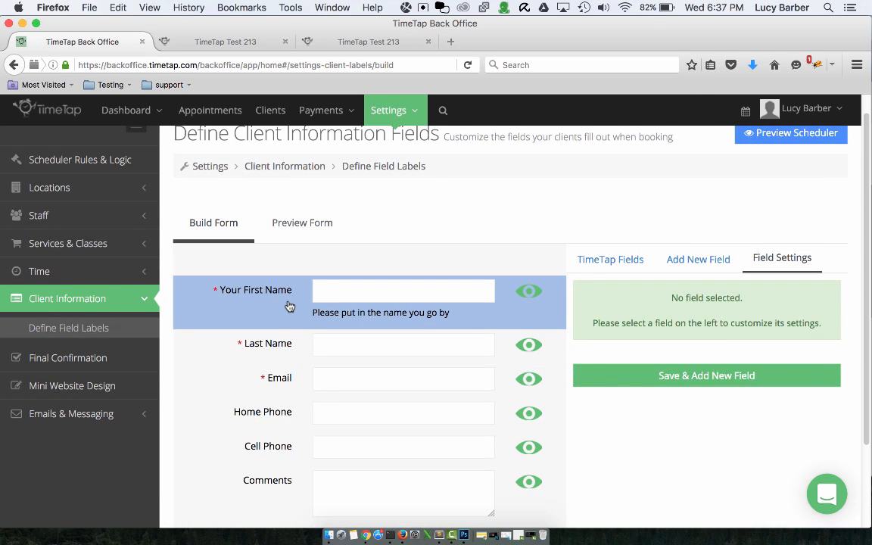
pyautogui.scroll(-3, 289, 311)
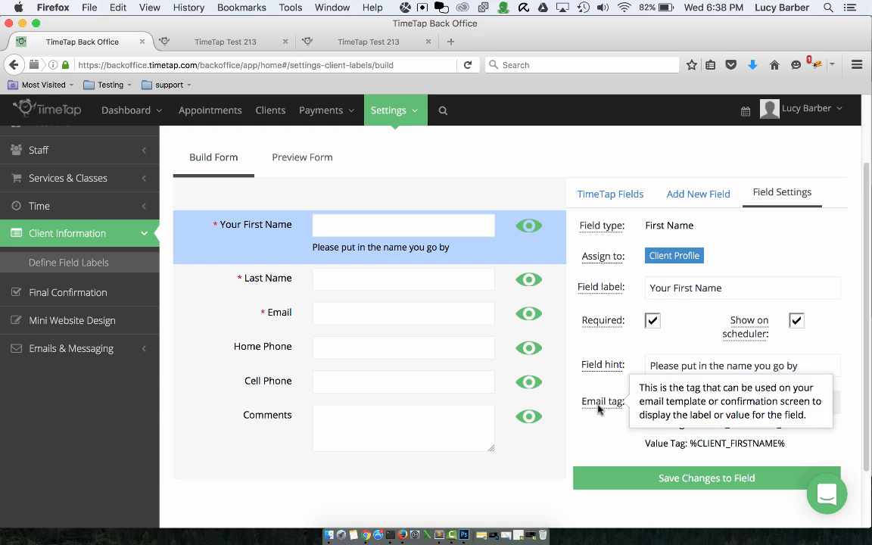
# Step: Add the predefined Address field to the client information form, keeping it hidden from the scheduler
pyautogui.click(606, 196)
pyautogui.click(694, 194)
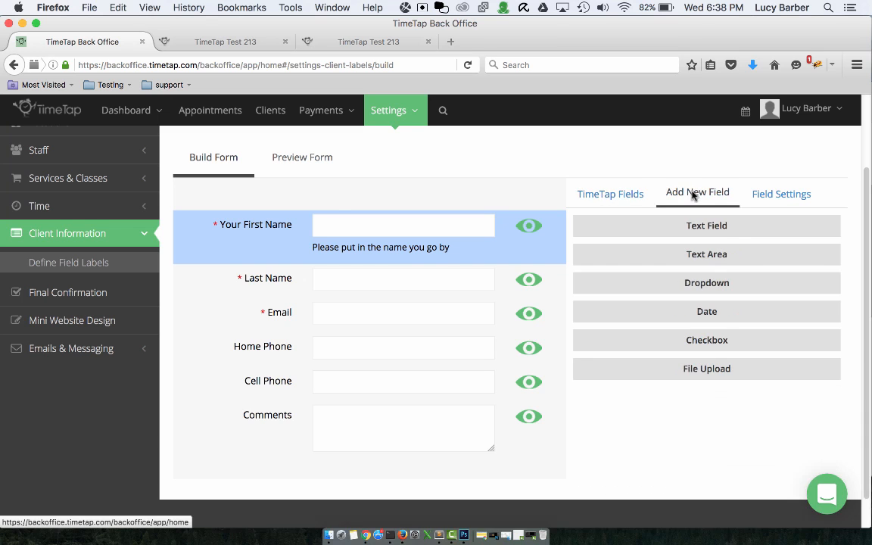
pyautogui.click(638, 198)
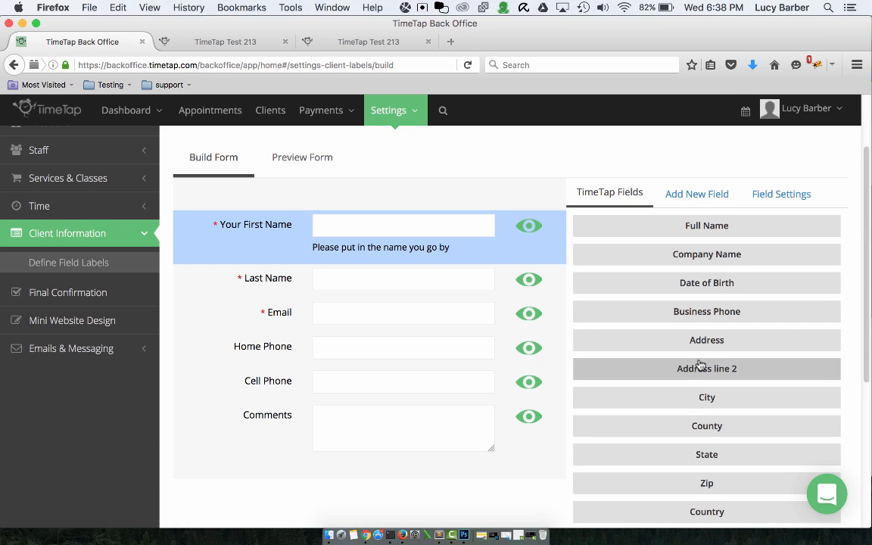
pyautogui.scroll(-3, 708, 343)
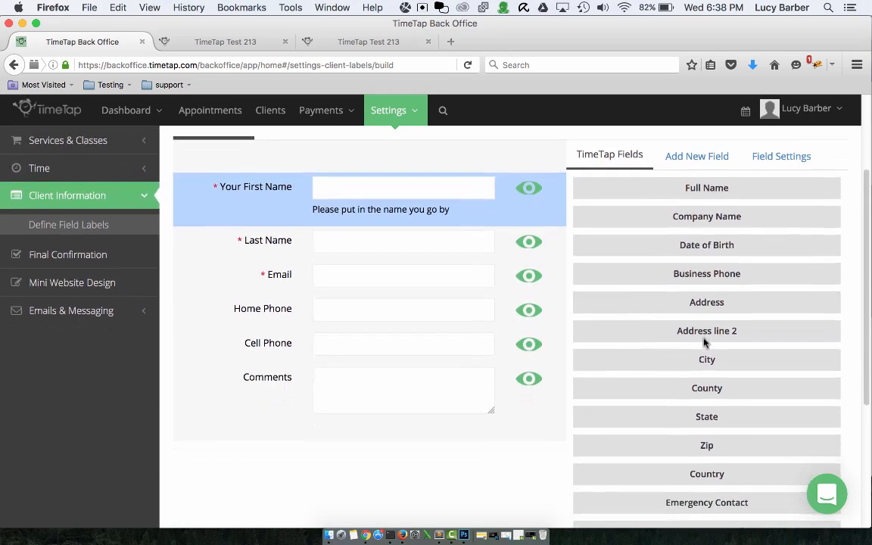
pyautogui.scroll(2, 704, 343)
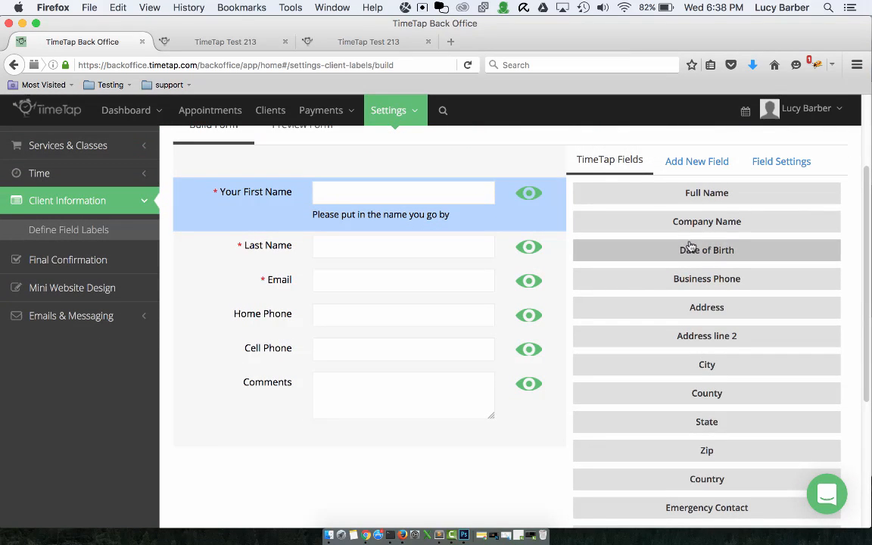
pyautogui.click(695, 311)
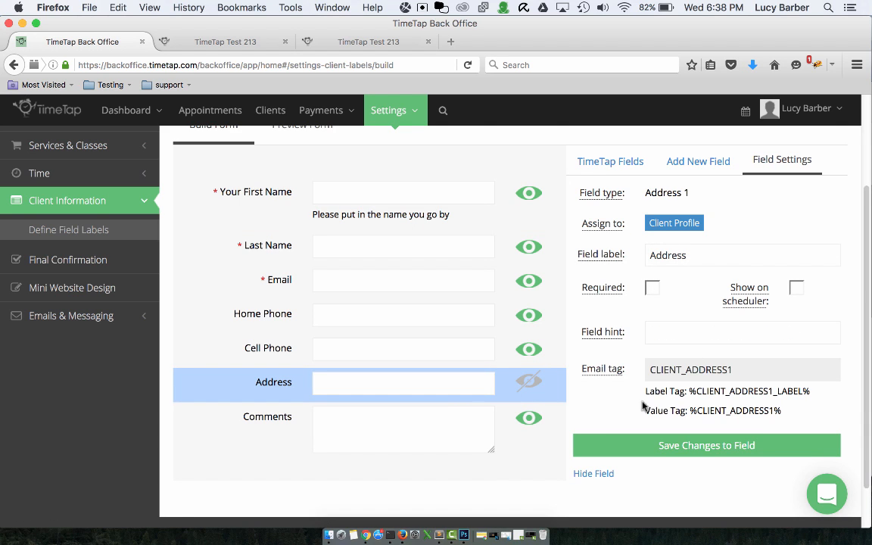
pyautogui.click(535, 380)
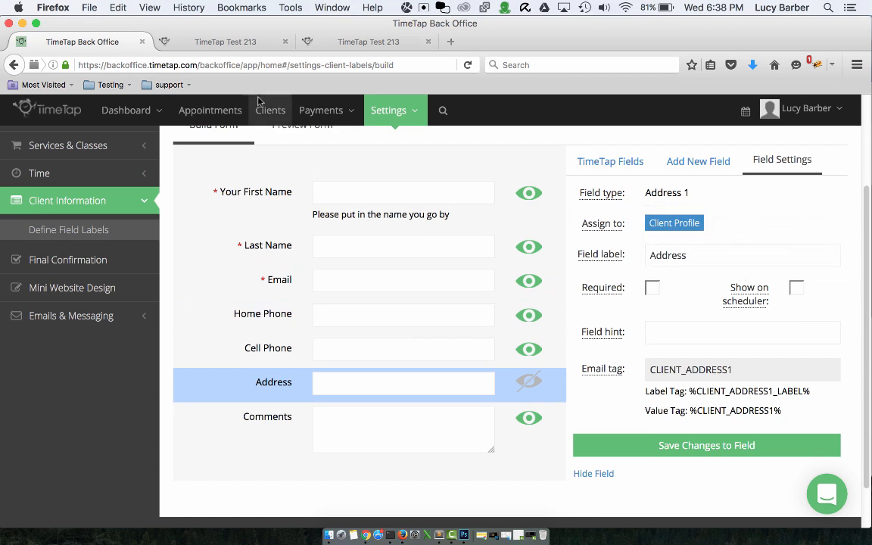
# Step: Load the public booking page booktt213.timetap.com and choose the Consult service
pyautogui.click(206, 42)
pyautogui.click(209, 65)
pyautogui.press('Return')
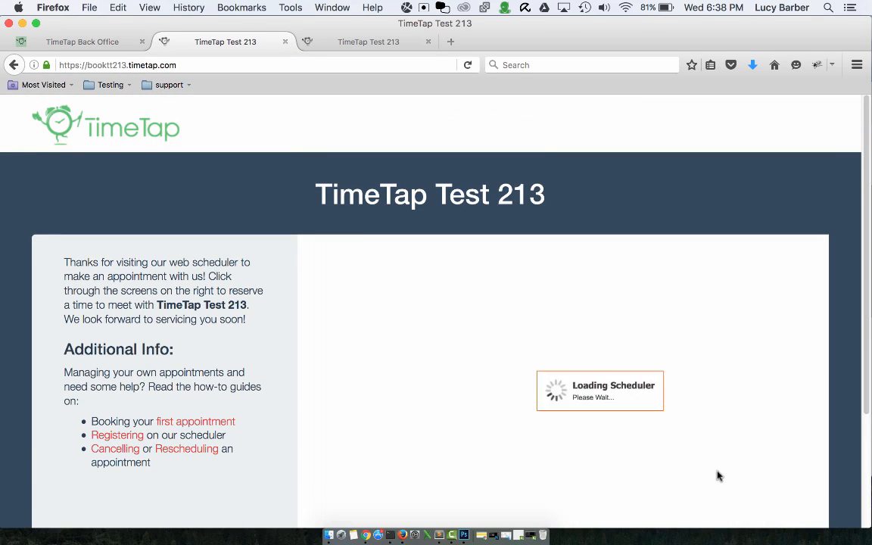
pyautogui.scroll(-1, 697, 465)
pyautogui.click(758, 477)
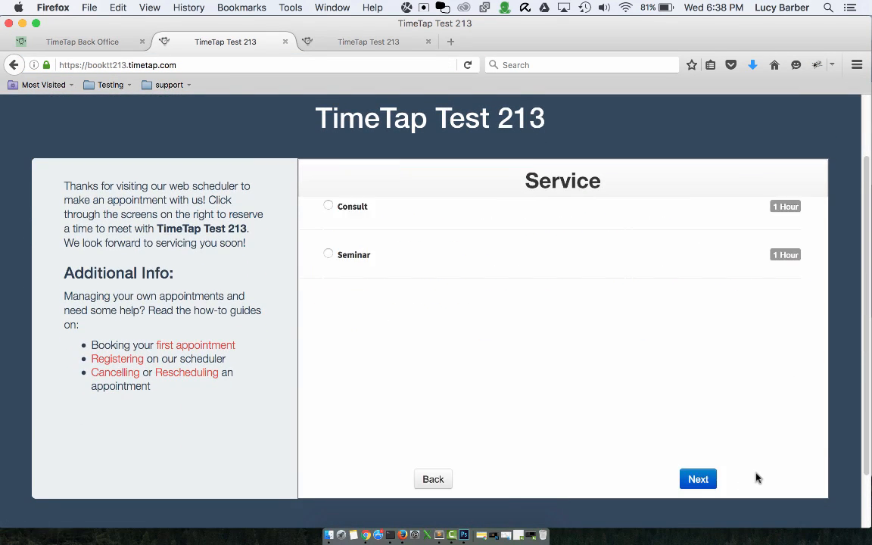
pyautogui.click(696, 478)
pyautogui.click(337, 245)
pyautogui.click(702, 478)
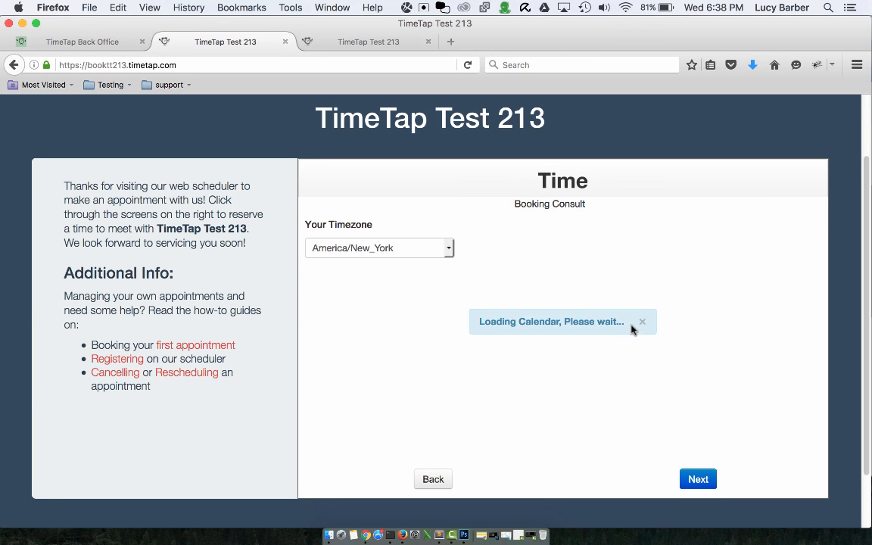
# Step: Choose the 02:00 PM slot on Mon, Sep 05, 2016 and check which fields the client information form shows
pyautogui.click(385, 449)
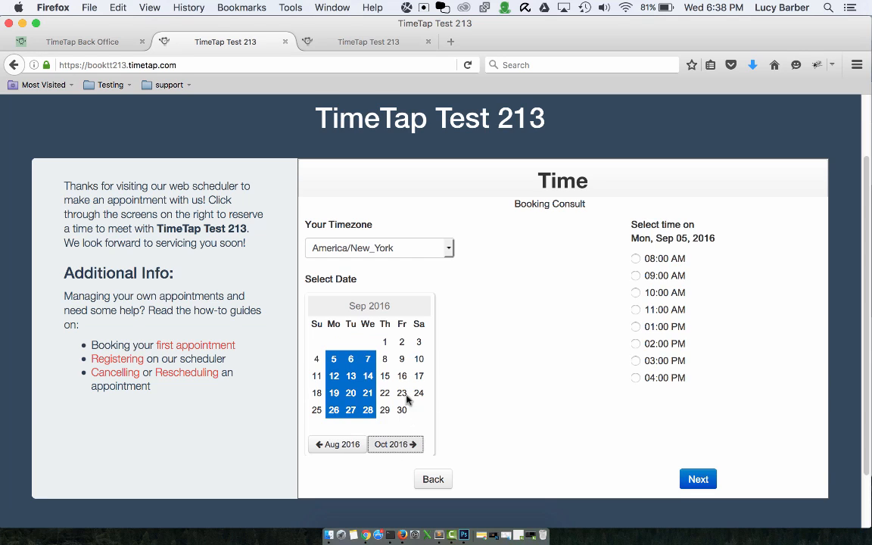
pyautogui.click(636, 344)
pyautogui.click(705, 480)
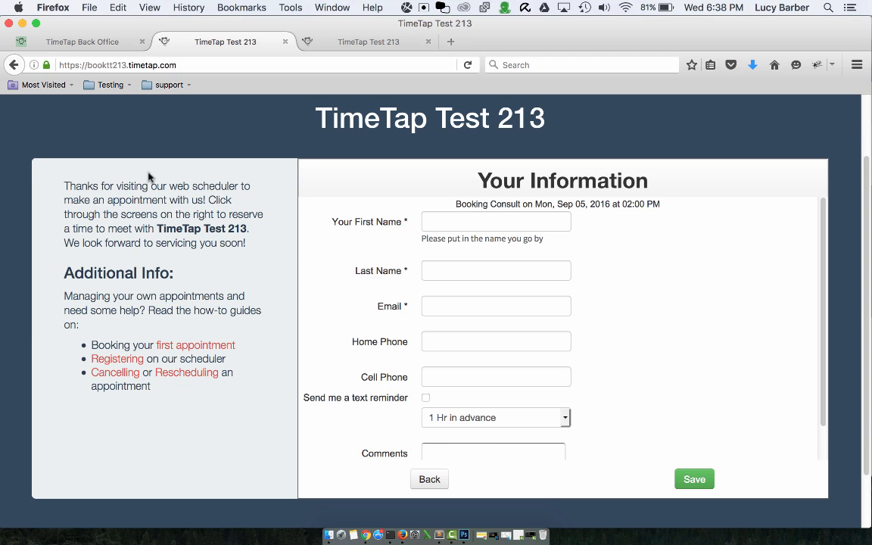
# Step: Go back to the back office and open the client's profile to compare scheduler details with staff-only details
pyautogui.click(59, 45)
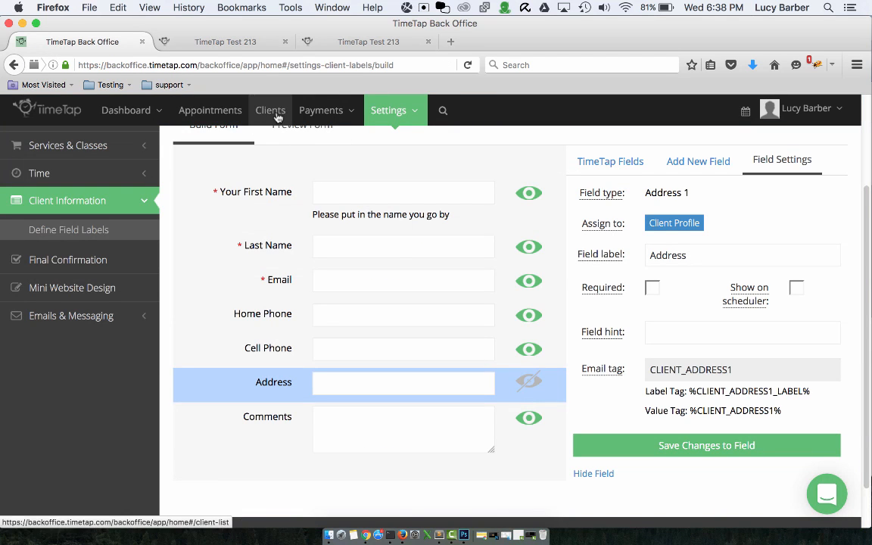
pyautogui.click(270, 111)
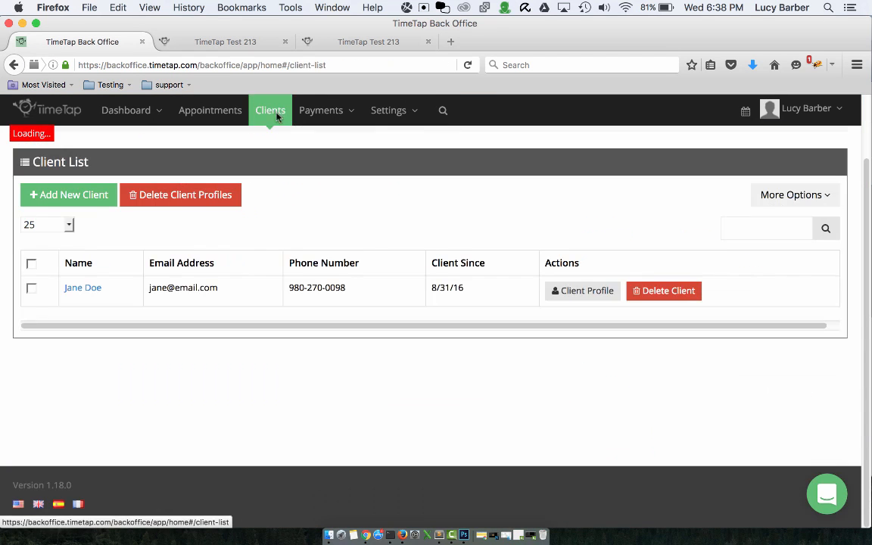
pyautogui.click(99, 288)
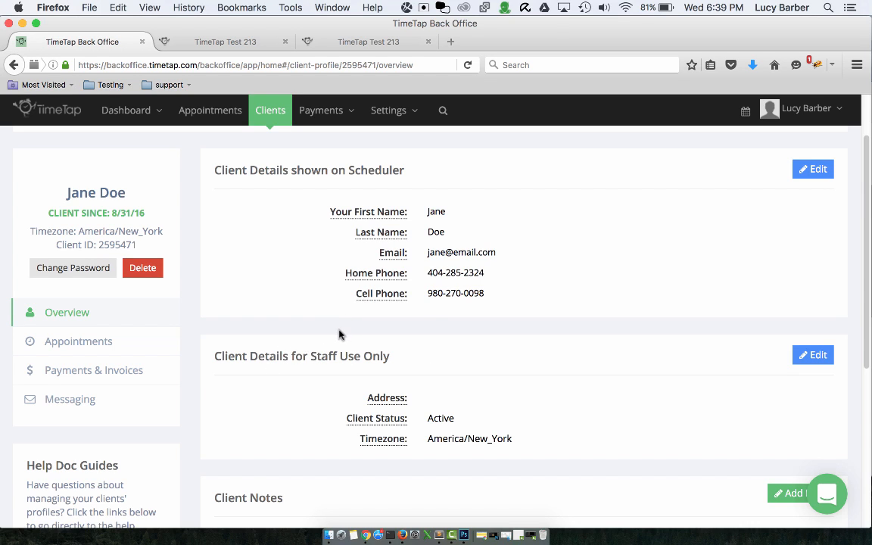
# Step: Return to the client information field labels and move the Cell Phone field above Home Phone
pyautogui.click(396, 121)
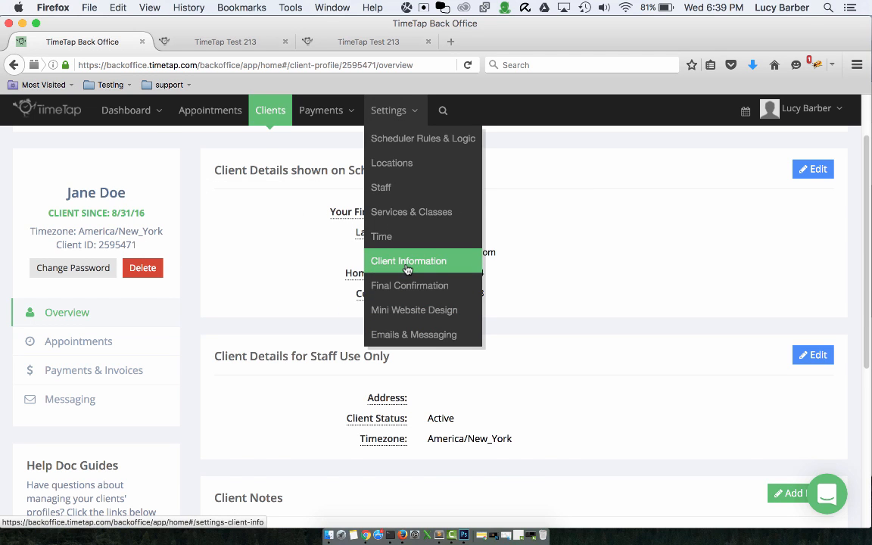
pyautogui.click(407, 265)
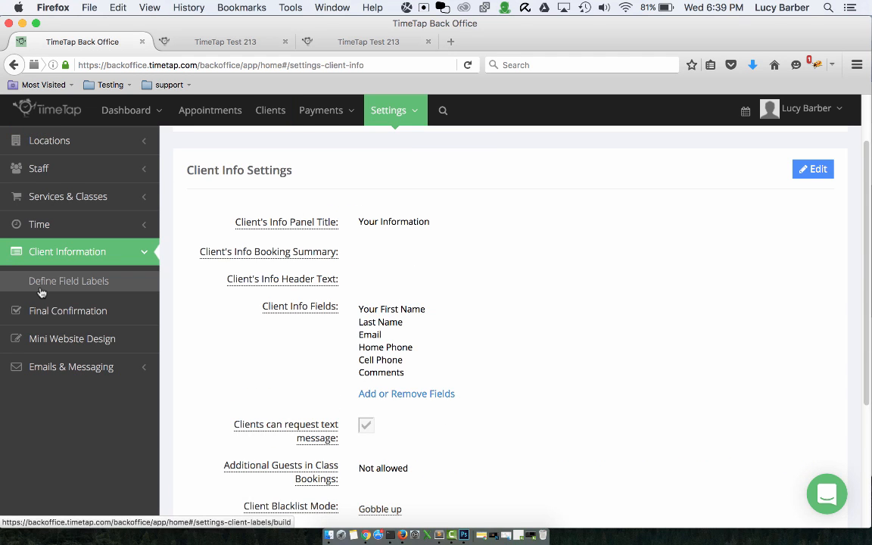
pyautogui.click(41, 289)
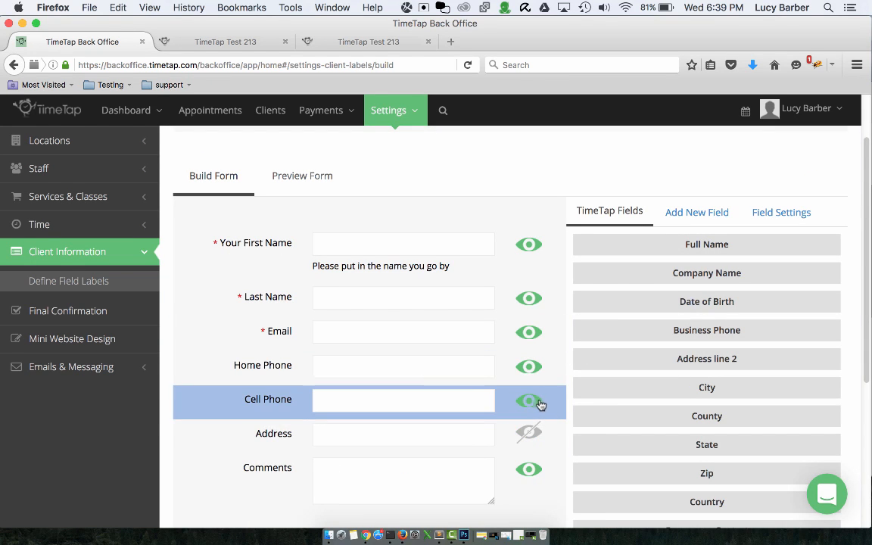
pyautogui.moveTo(540, 405); pyautogui.dragTo(538, 368)
pyautogui.moveTo(547, 429); pyautogui.dragTo(546, 366)
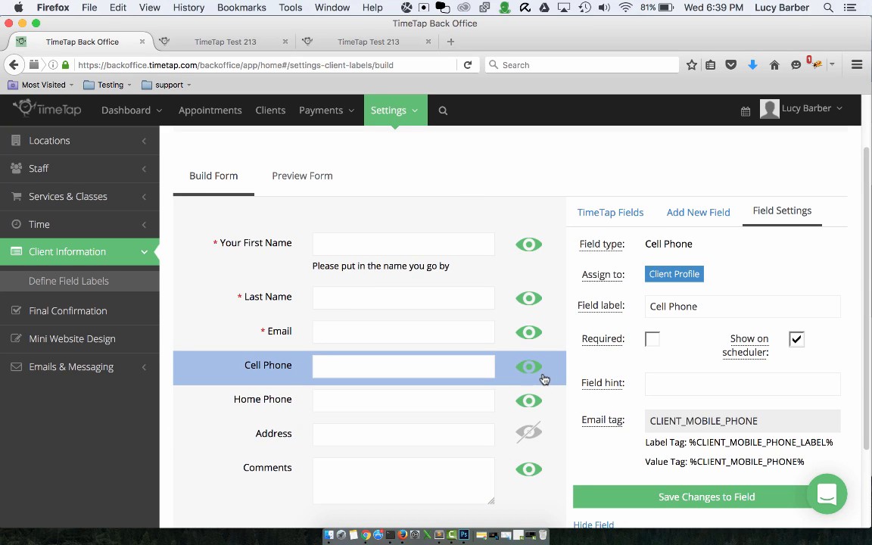
pyautogui.moveTo(544, 378)
pyautogui.mouseDown()
pyautogui.moveTo(549, 307)
pyautogui.moveTo(546, 374)
pyautogui.mouseUp()
# Step: Select the Home Phone field and hide it from the client information form
pyautogui.click(548, 406)
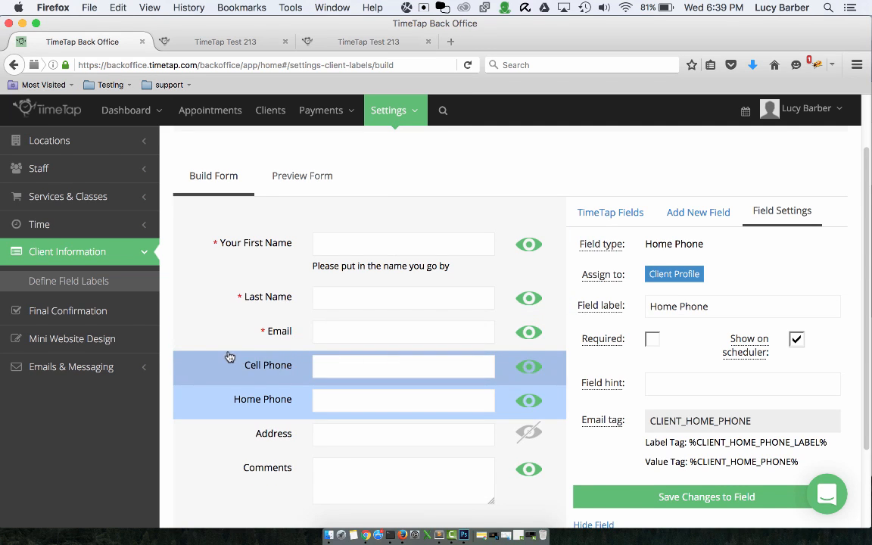
pyautogui.scroll(-2, 257, 403)
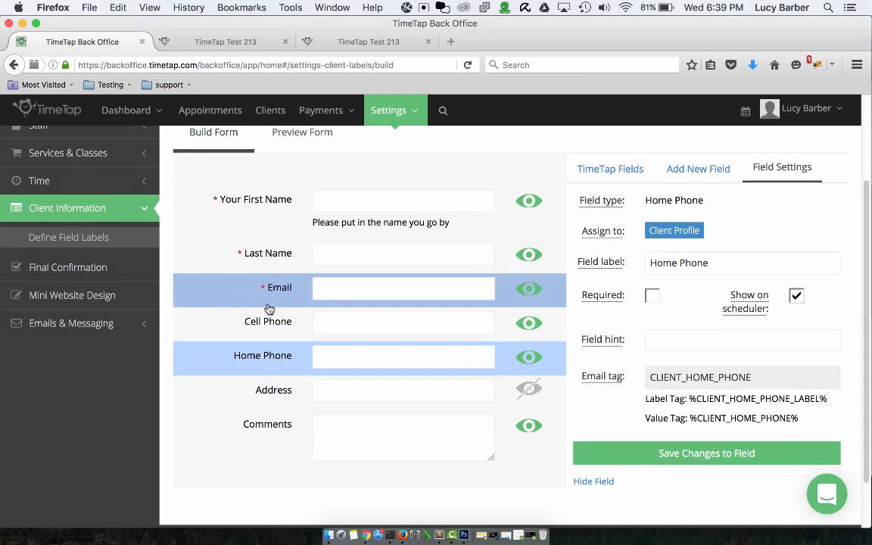
pyautogui.click(591, 482)
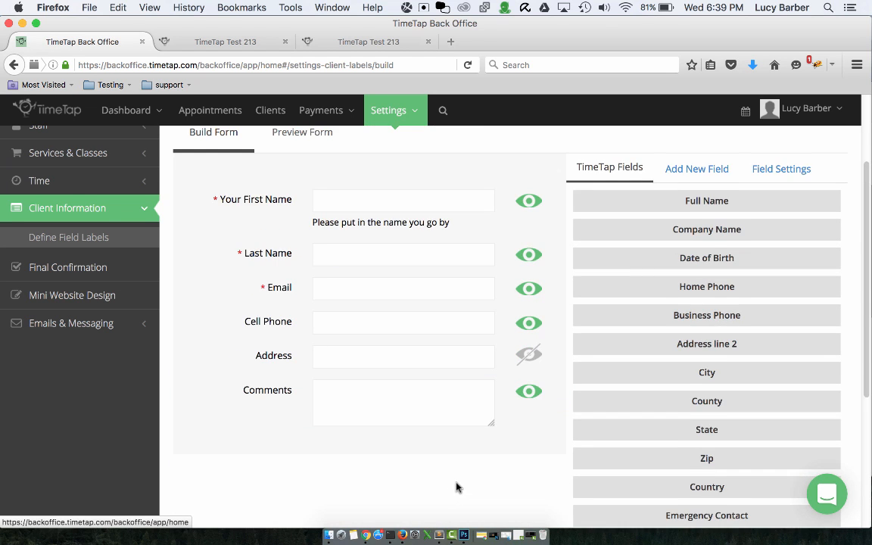
# Step: Start a new dropdown field for the client profile labelled "How did you hear about us?", required and shown on the scheduler
pyautogui.scroll(1, 458, 488)
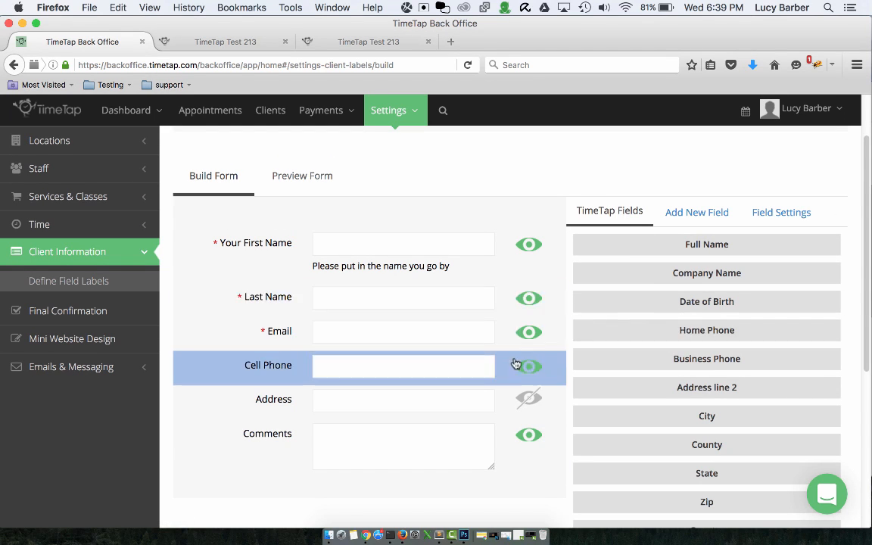
pyautogui.click(522, 395)
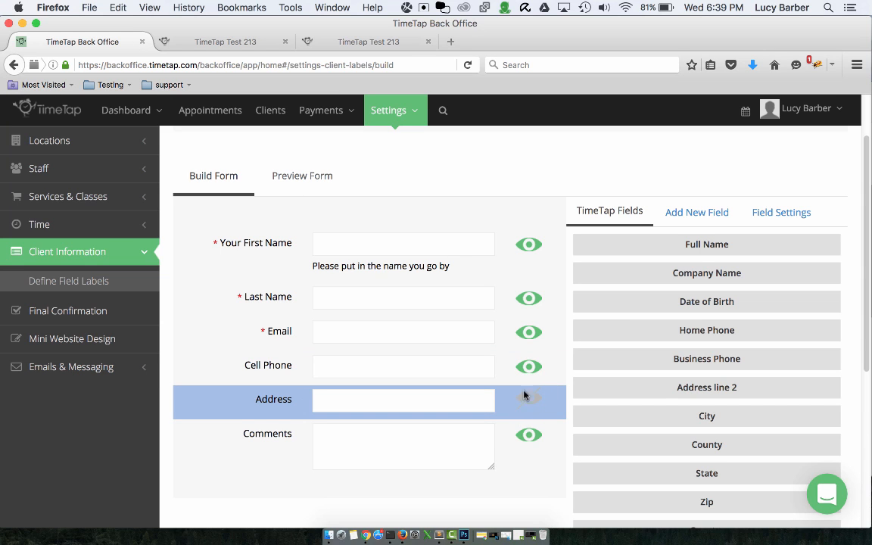
pyautogui.click(708, 214)
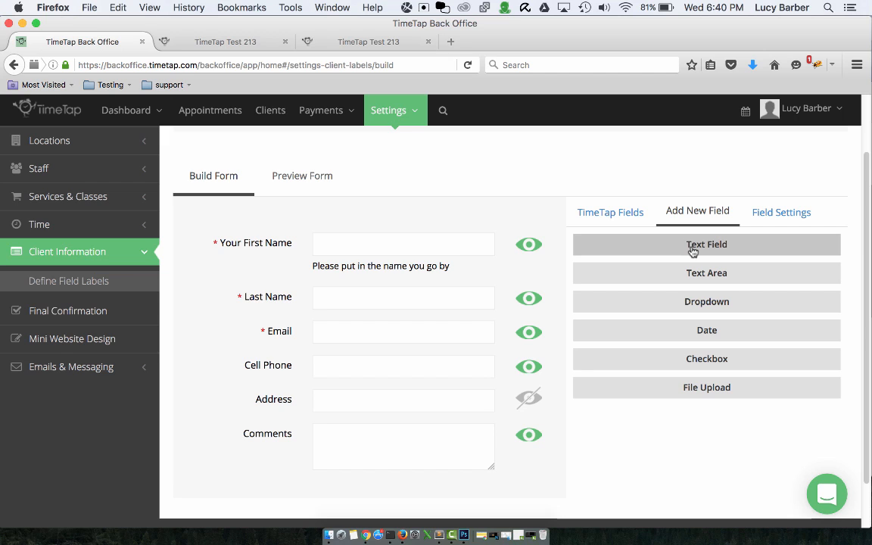
pyautogui.click(684, 302)
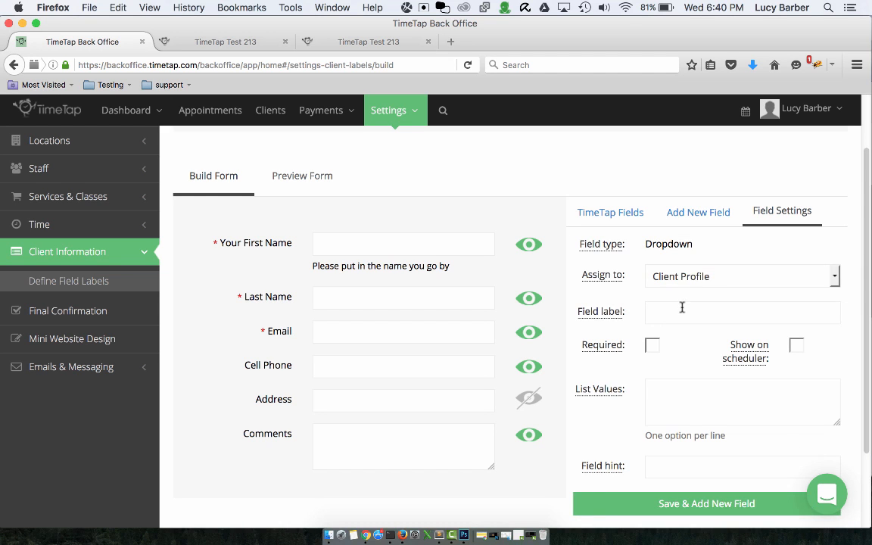
pyautogui.click(683, 310)
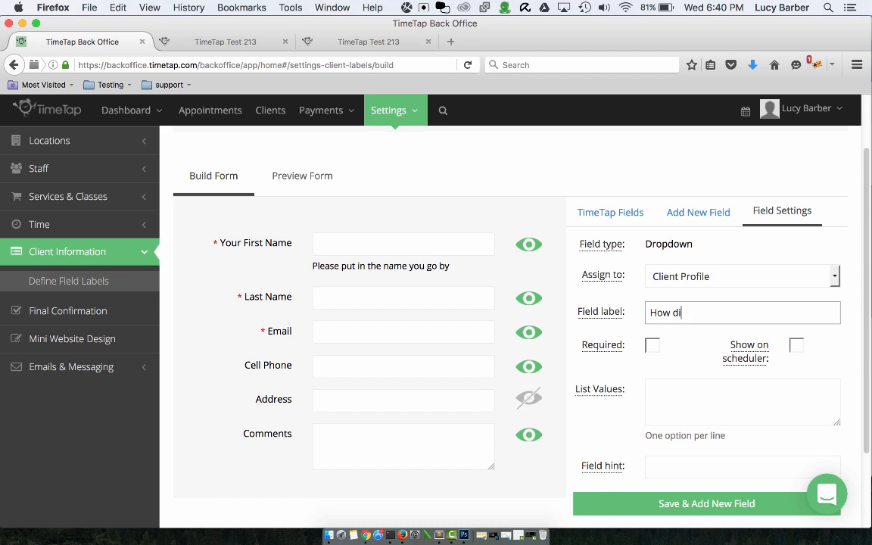
pyautogui.write('How did you hear about us?')
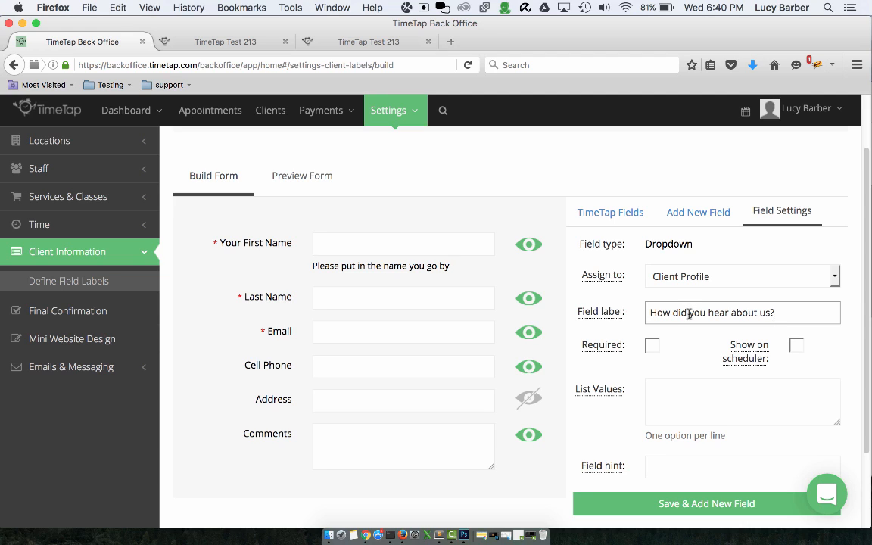
pyautogui.click(654, 347)
pyautogui.click(795, 345)
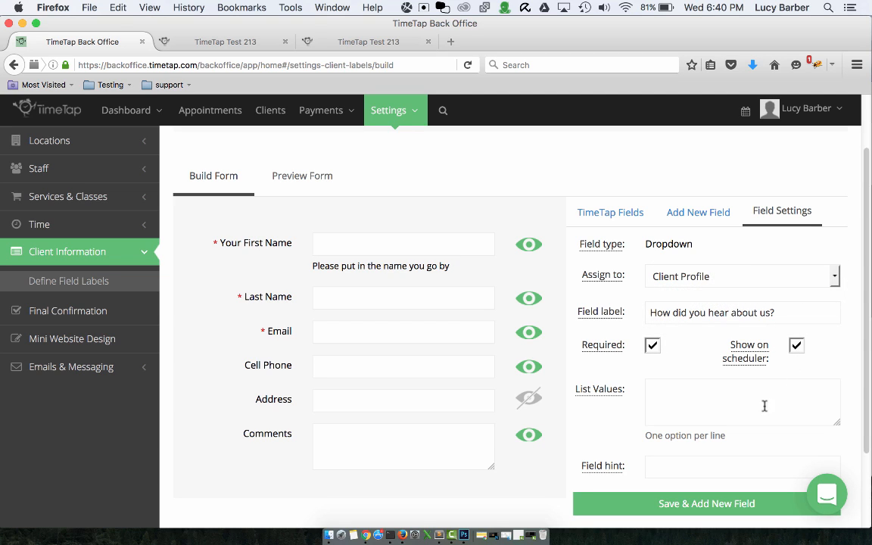
# Step: Give the dropdown the list values Newspaper, Radio and From a friend, and save it as a new field
pyautogui.click(733, 405)
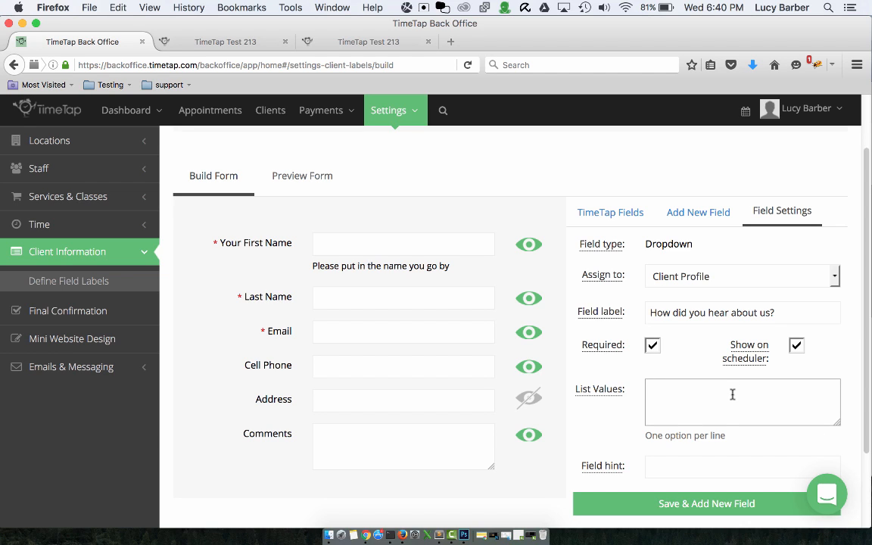
pyautogui.write('Newspaper')
pyautogui.press('Return')
pyautogui.write('Raio')
pyautogui.press('Return')
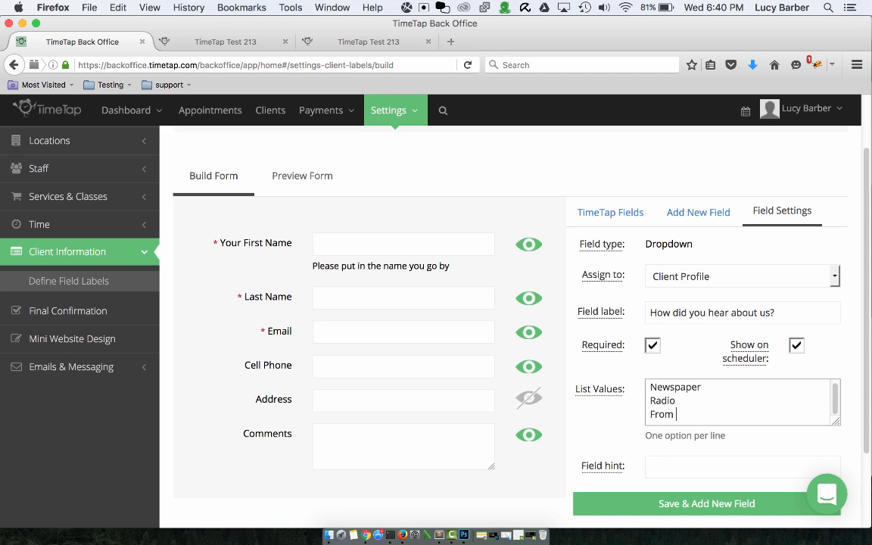
pyautogui.write('From a friend')
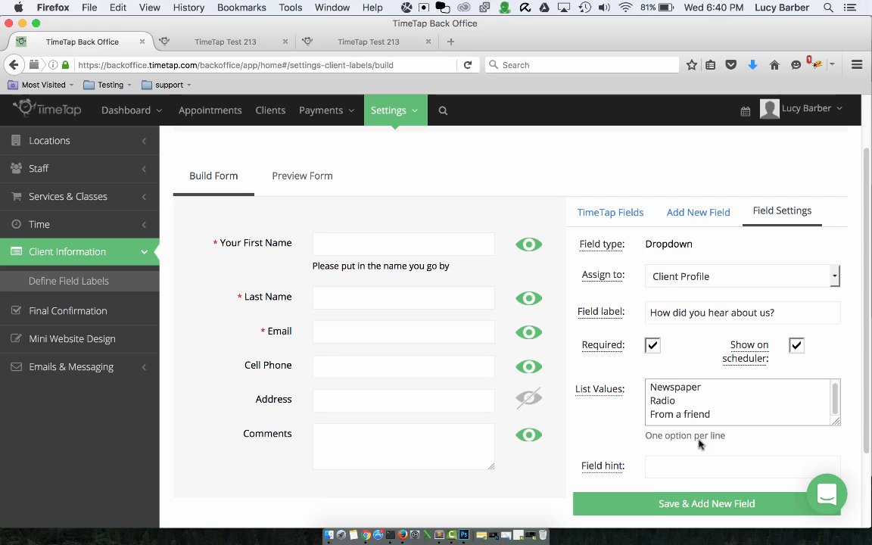
pyautogui.click(674, 507)
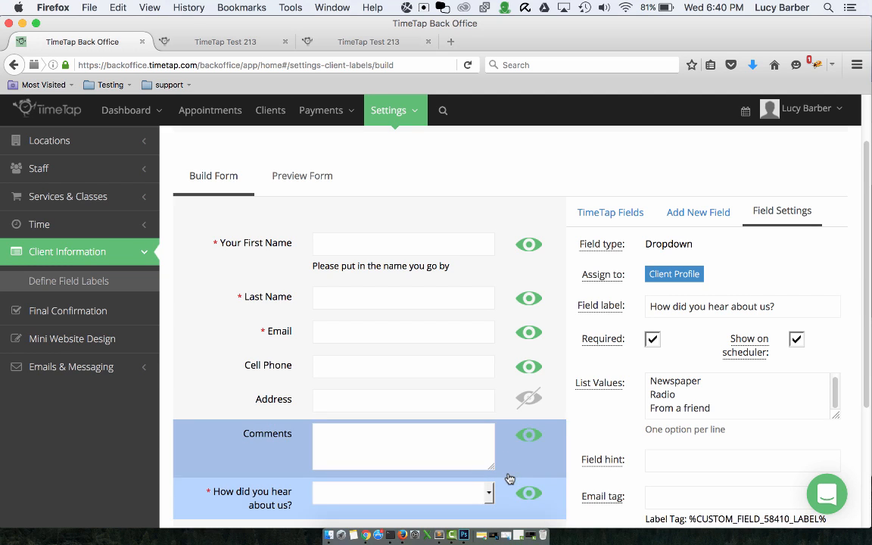
# Step: Preview the client information form with the new dropdown, and return to building the form
pyautogui.scroll(1, 509, 479)
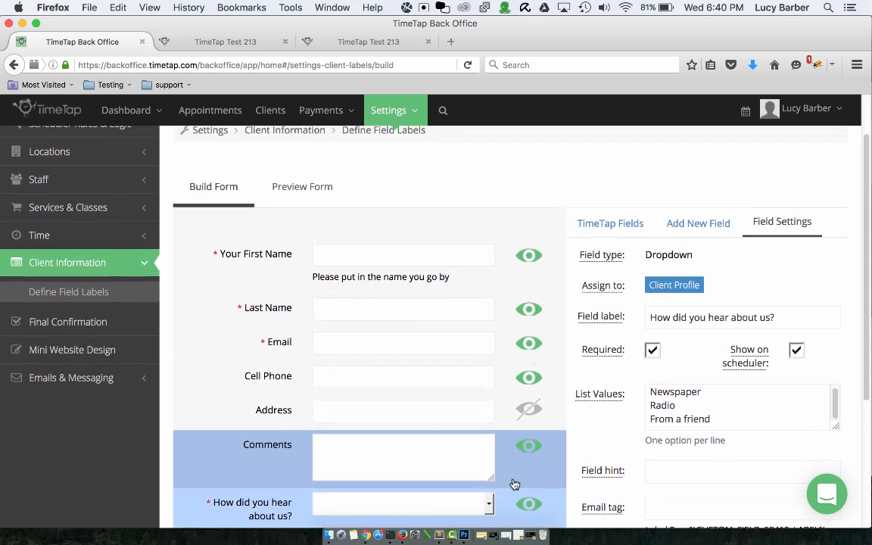
pyautogui.click(295, 195)
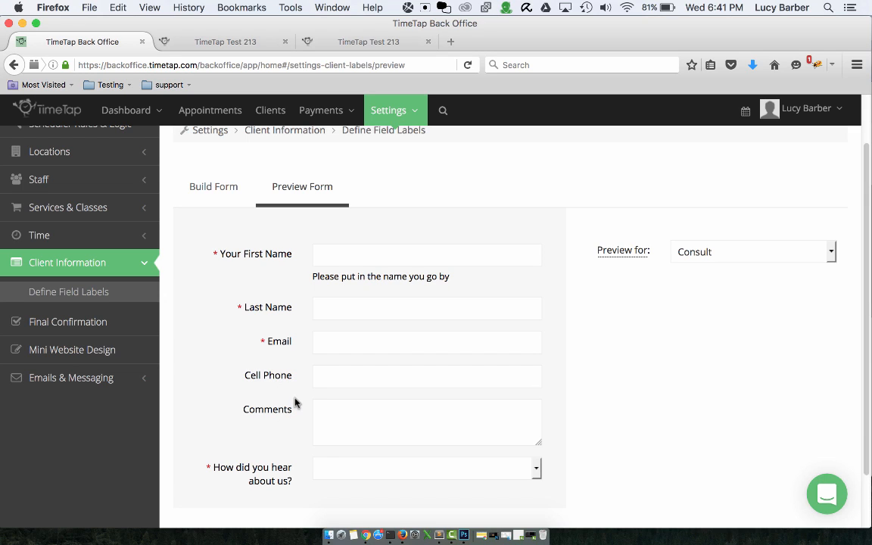
pyautogui.click(215, 189)
# Step: Start a new text field assigned to Appointment Detail and labelled "Do you have any concerns for this appointment?"
pyautogui.scroll(-2, 532, 414)
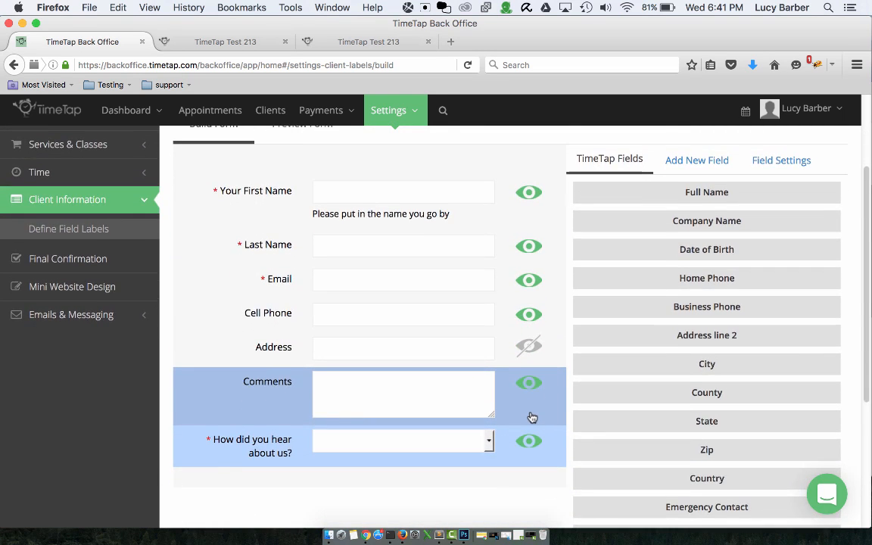
pyautogui.scroll(1, 530, 417)
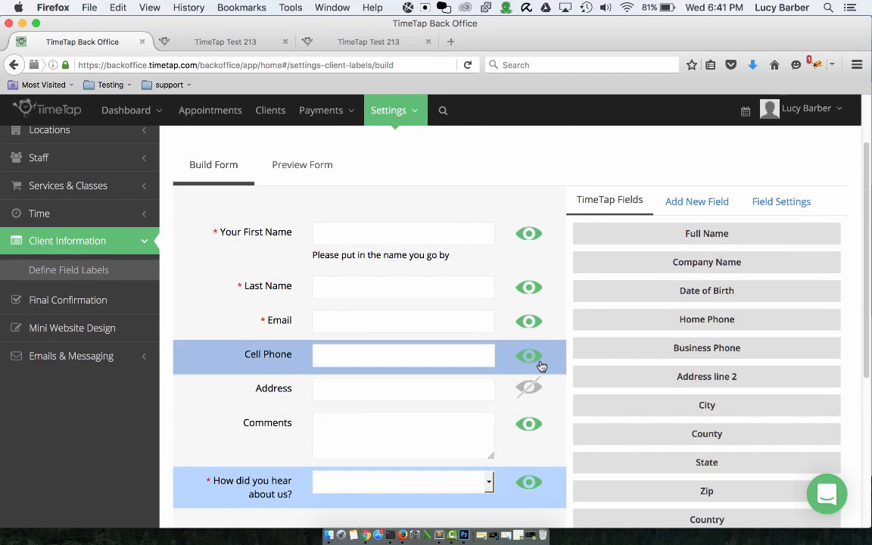
pyautogui.click(691, 201)
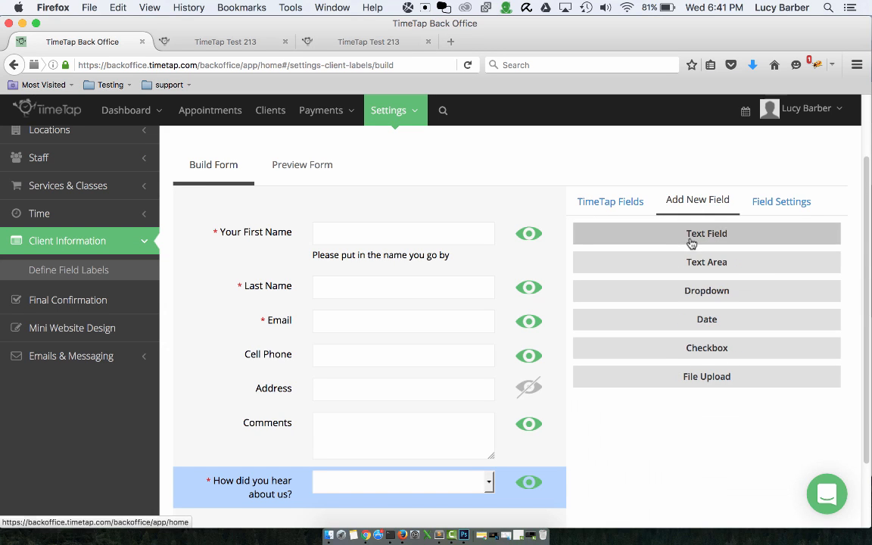
pyautogui.click(691, 235)
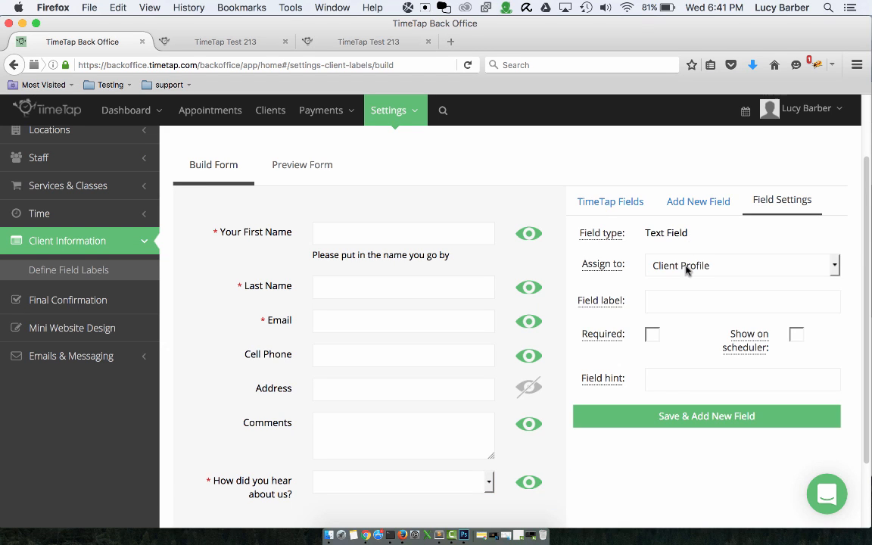
pyautogui.click(682, 265)
pyautogui.click(679, 297)
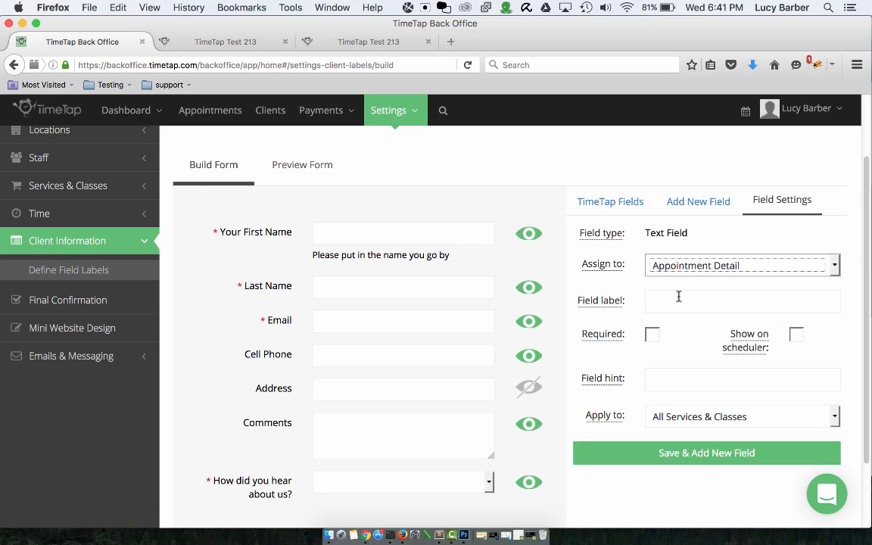
pyautogui.click(679, 300)
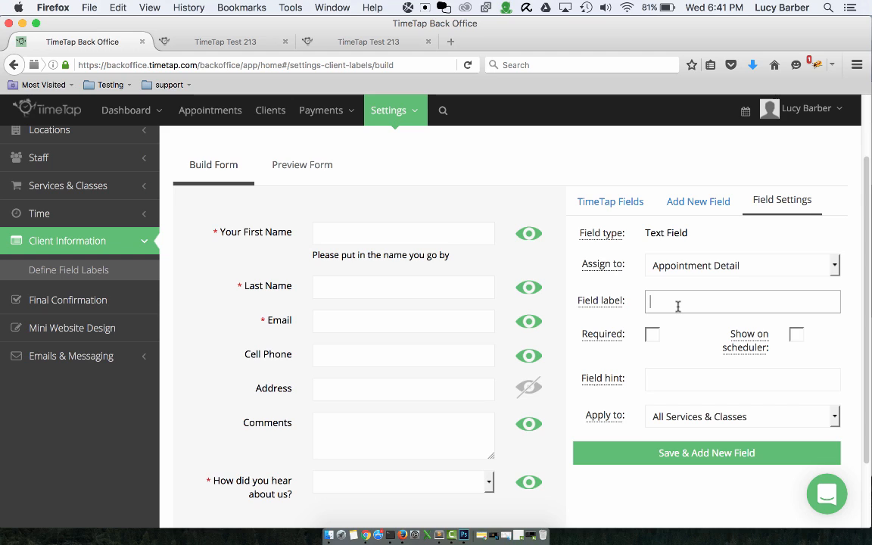
pyautogui.write('Do you h')
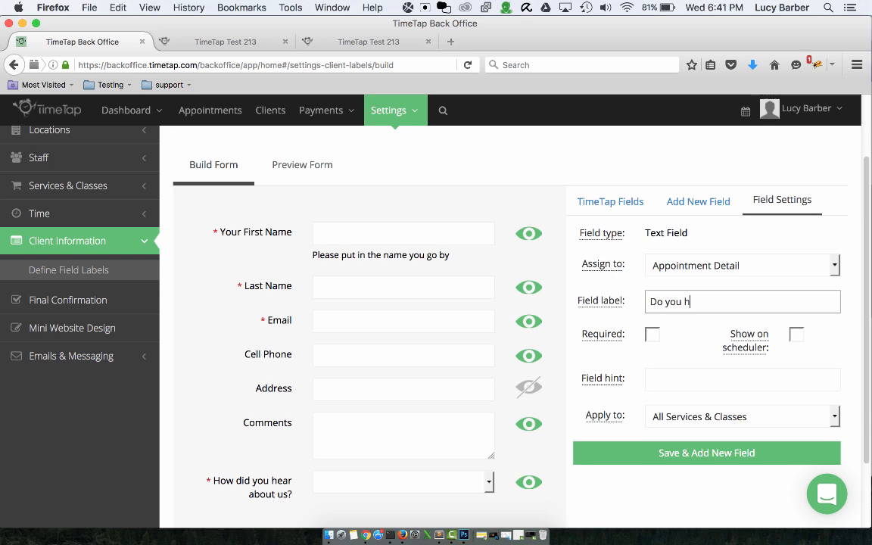
pyautogui.write('ave any concerns for thi')
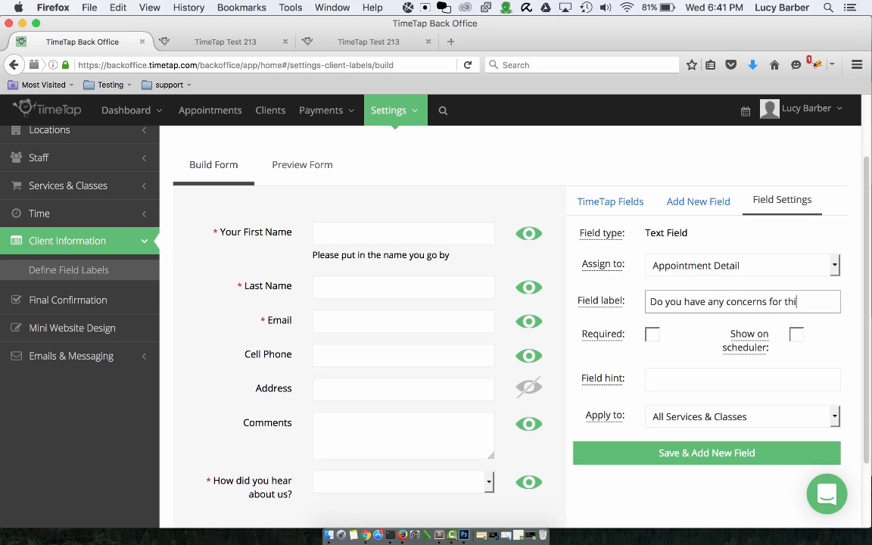
pyautogui.write('s appointment?')
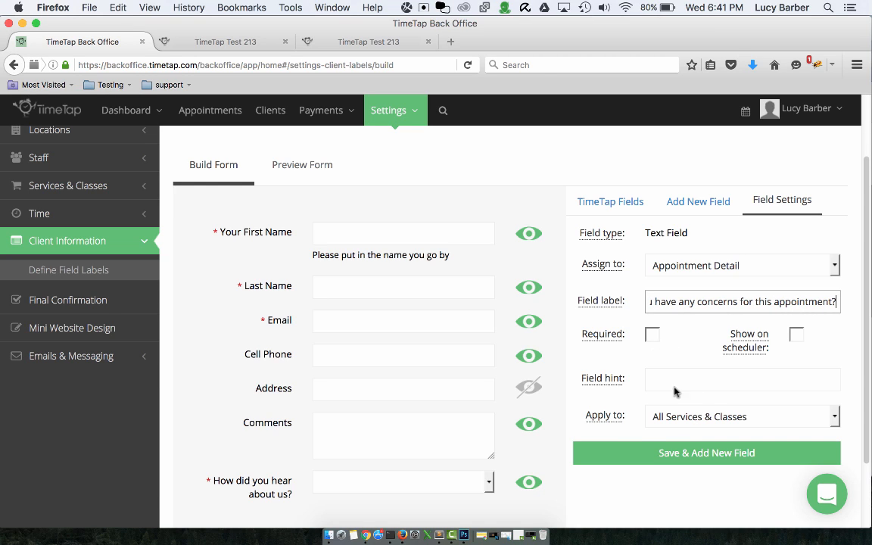
# Step: Apply the appointment concerns field only to the Consult service, make it required and shown on the scheduler, and save it
pyautogui.click(690, 424)
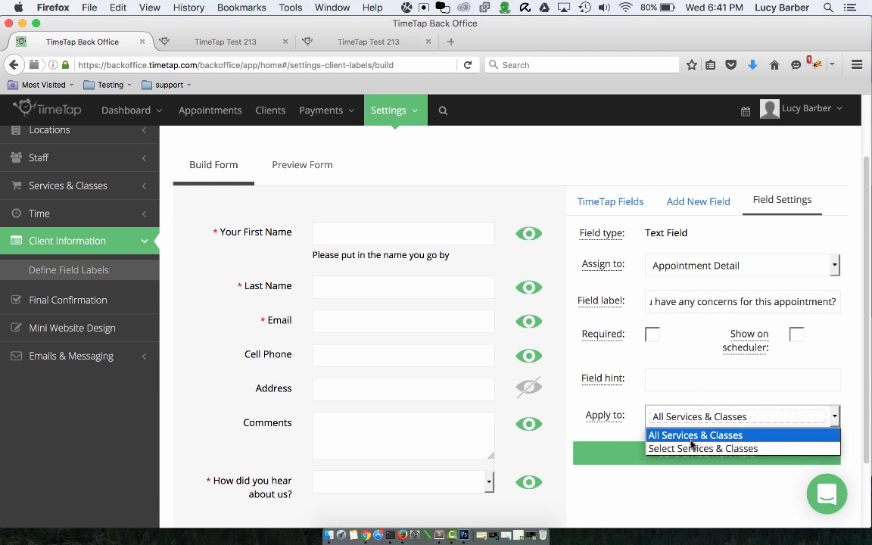
pyautogui.click(692, 448)
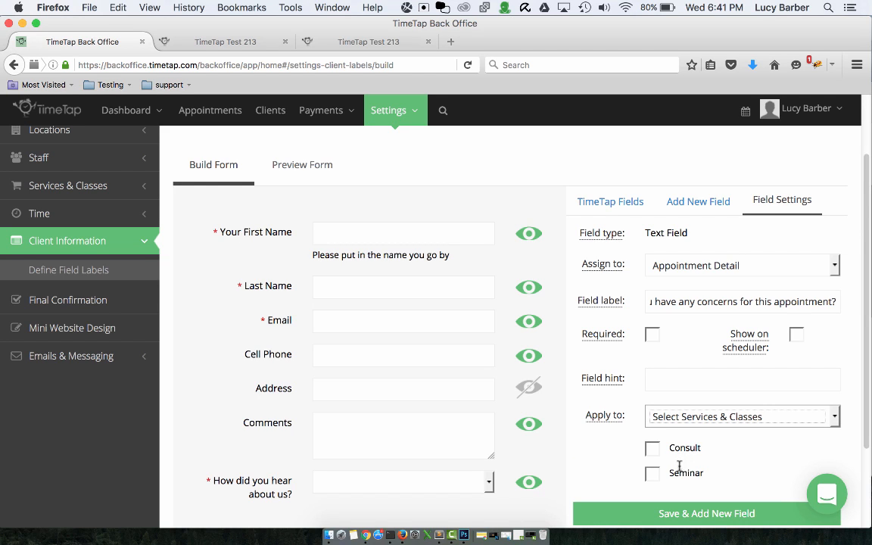
pyautogui.click(654, 450)
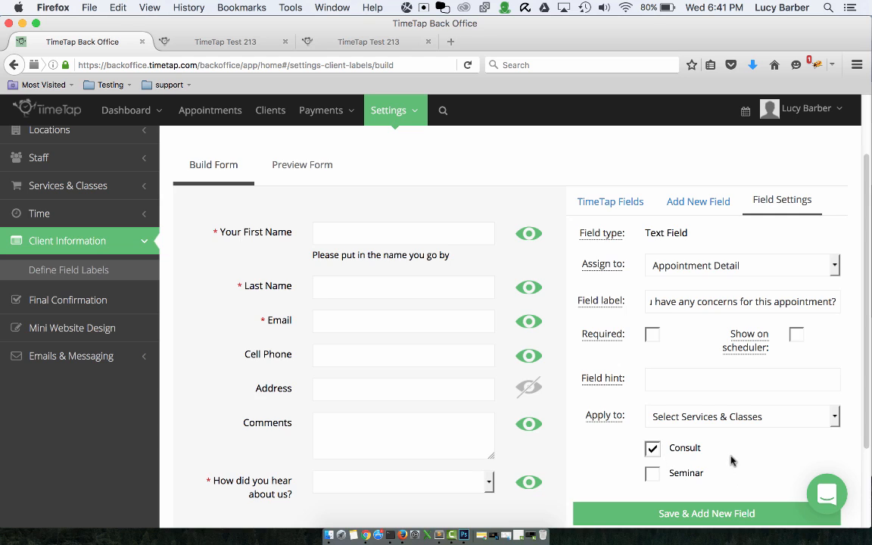
pyautogui.scroll(-2, 728, 459)
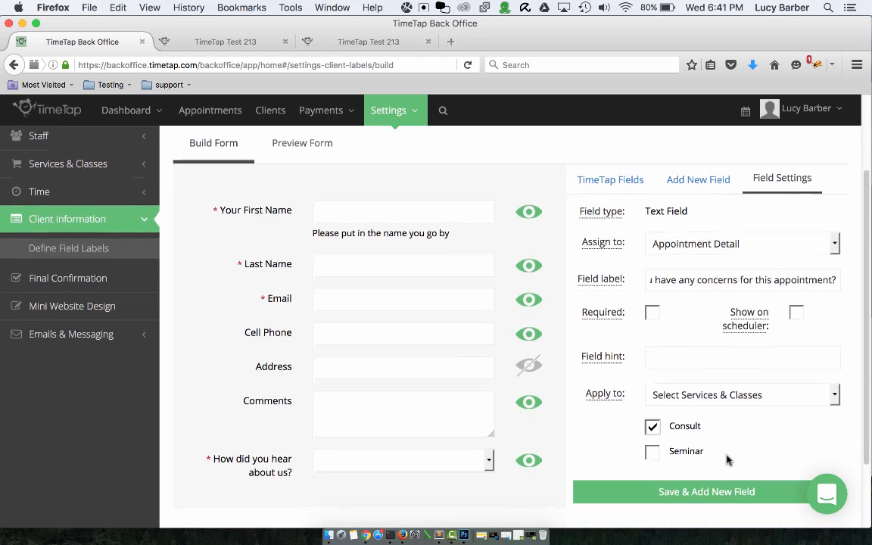
pyautogui.click(794, 315)
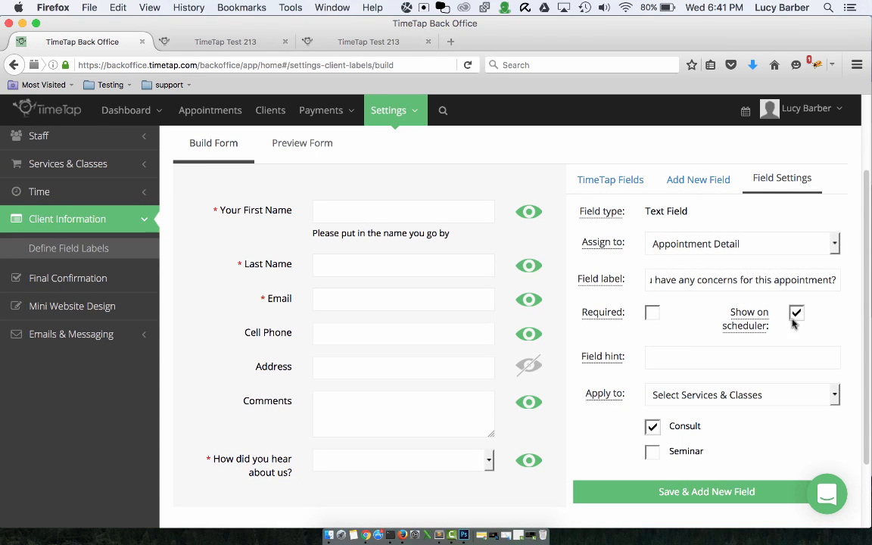
pyautogui.click(652, 312)
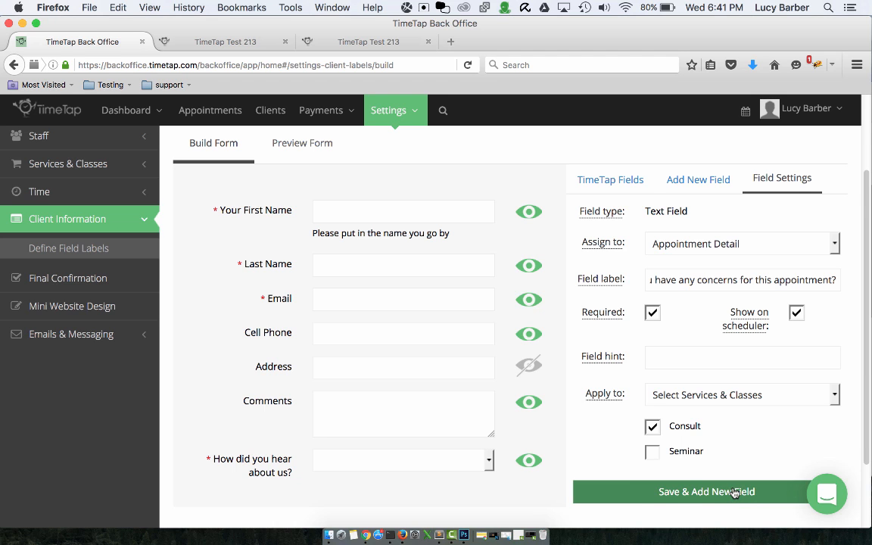
pyautogui.click(733, 492)
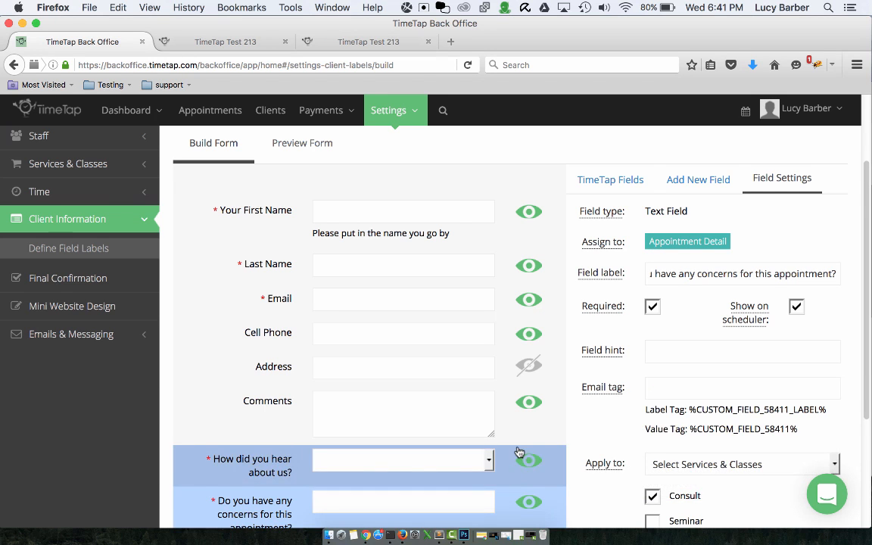
# Step: Preview the client information form for Consult and for Seminar to compare which fields each one shows
pyautogui.scroll(3, 457, 408)
pyautogui.click(299, 242)
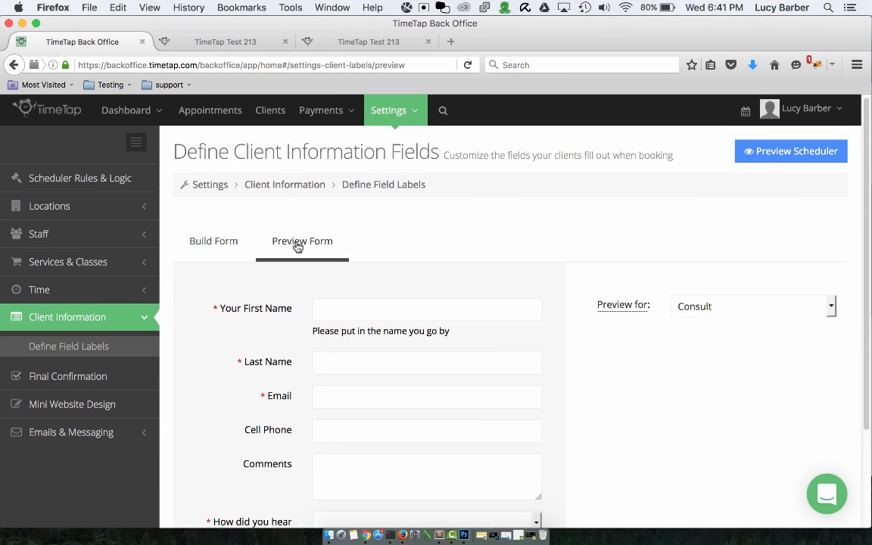
pyautogui.scroll(-3, 643, 362)
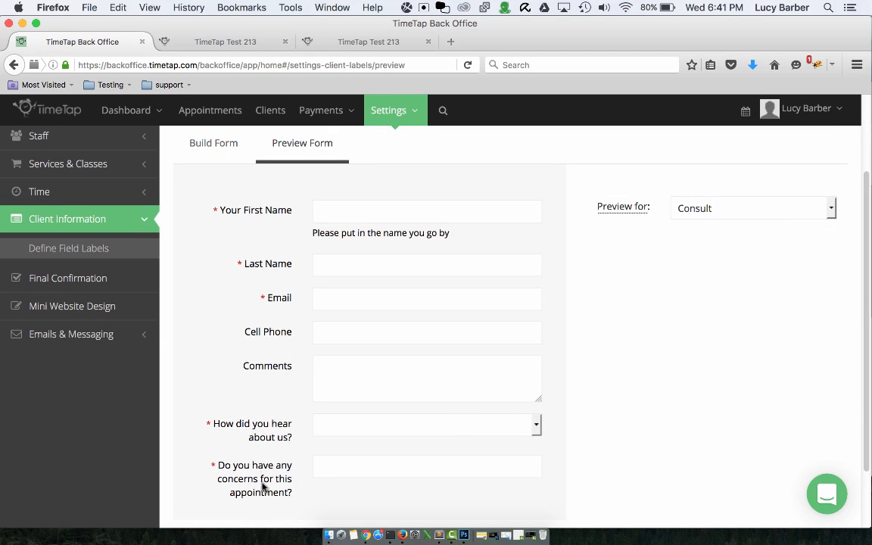
pyautogui.click(726, 207)
pyautogui.click(714, 241)
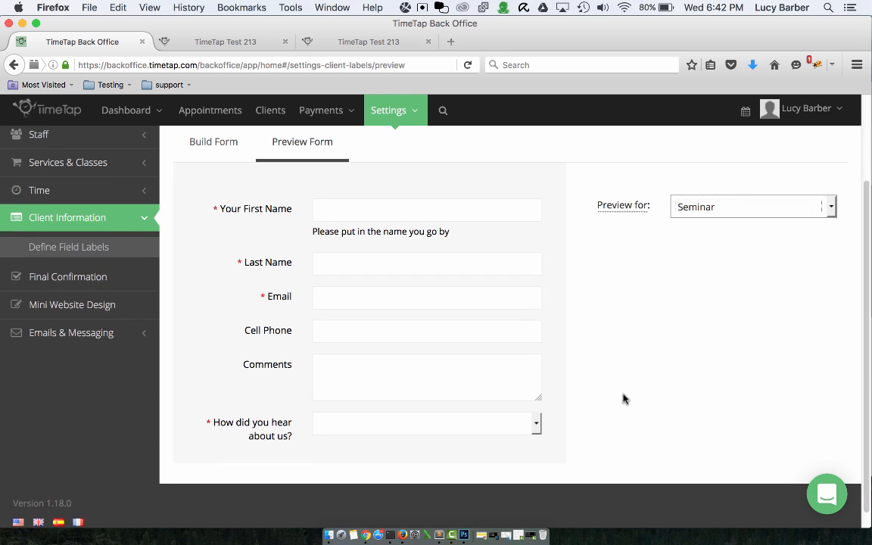
pyautogui.scroll(-2, 620, 397)
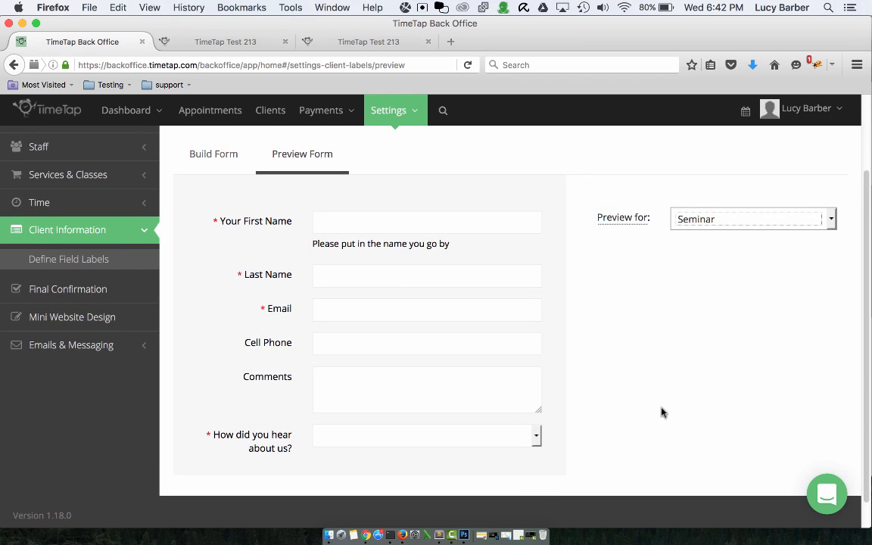
# Step: Return to building the form, open the appointment concerns field's settings, and select its email value tag %CUSTOM_FIELD_58411%
pyautogui.click(214, 159)
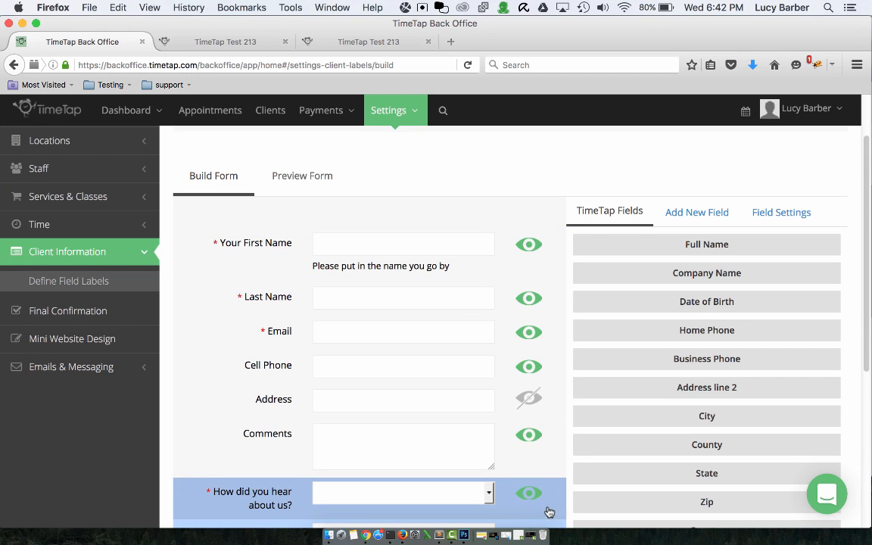
pyautogui.click(680, 215)
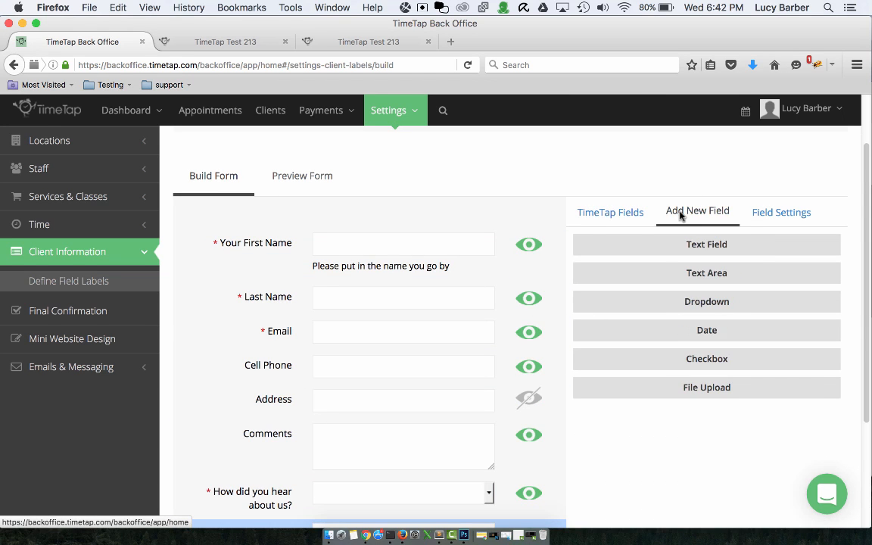
pyautogui.scroll(-1, 576, 393)
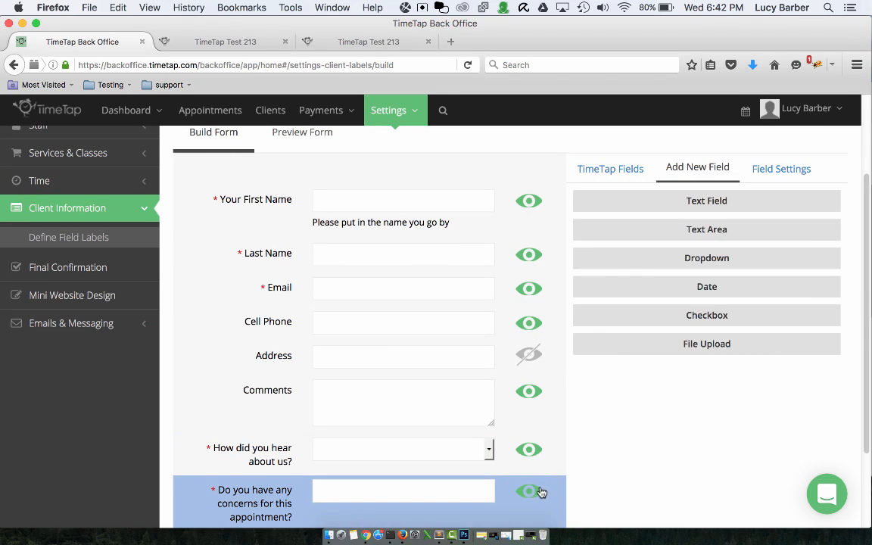
pyautogui.click(556, 489)
pyautogui.scroll(-1, 710, 458)
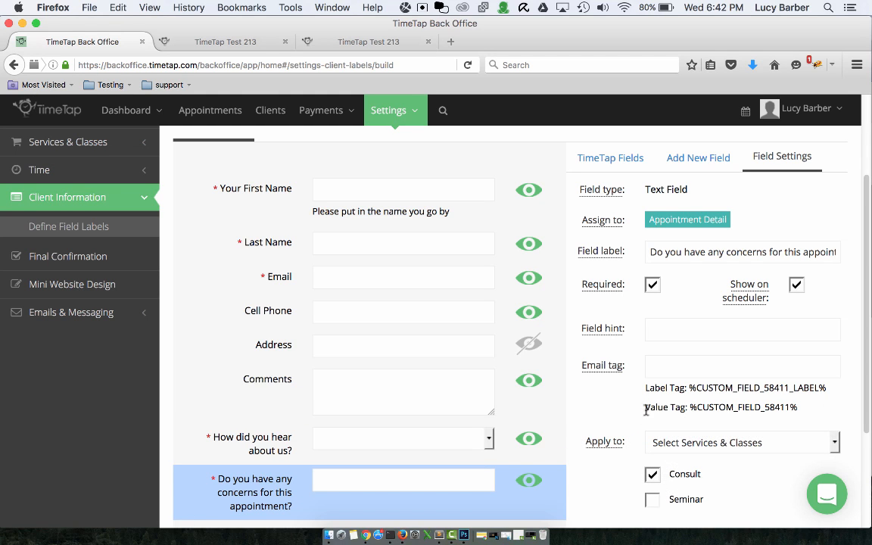
pyautogui.click(675, 366)
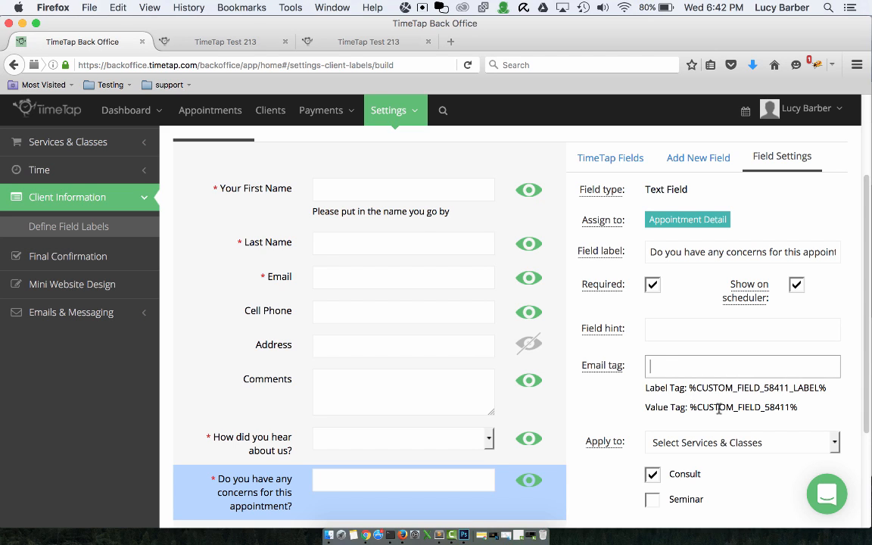
pyautogui.moveTo(688, 407); pyautogui.dragTo(810, 410)
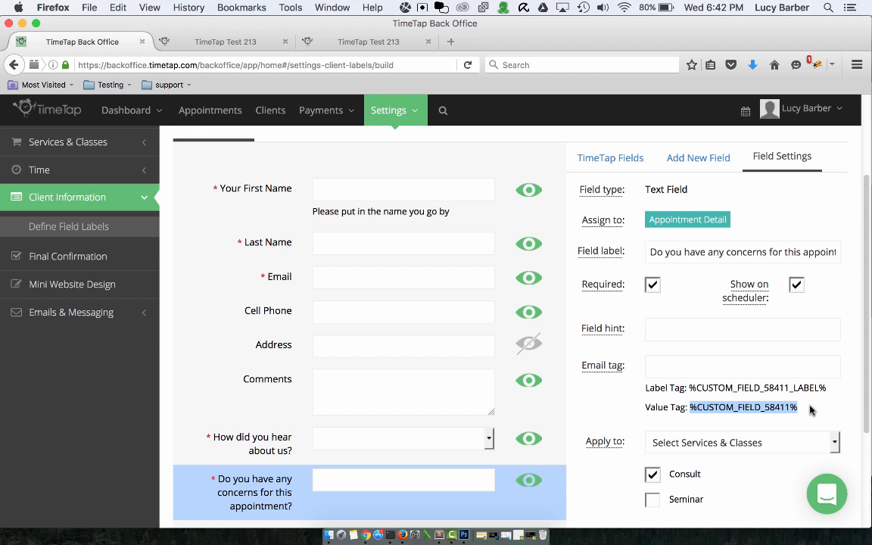
# Step: Open the New Appointment by Staff client email template and select the %APPOINTMENT_NOTE% tag in its body
pyautogui.click(63, 318)
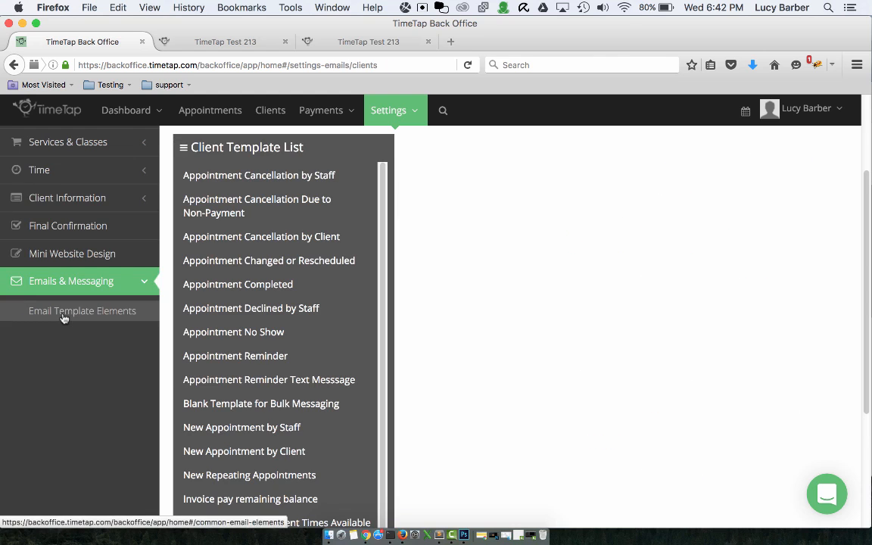
pyautogui.click(239, 430)
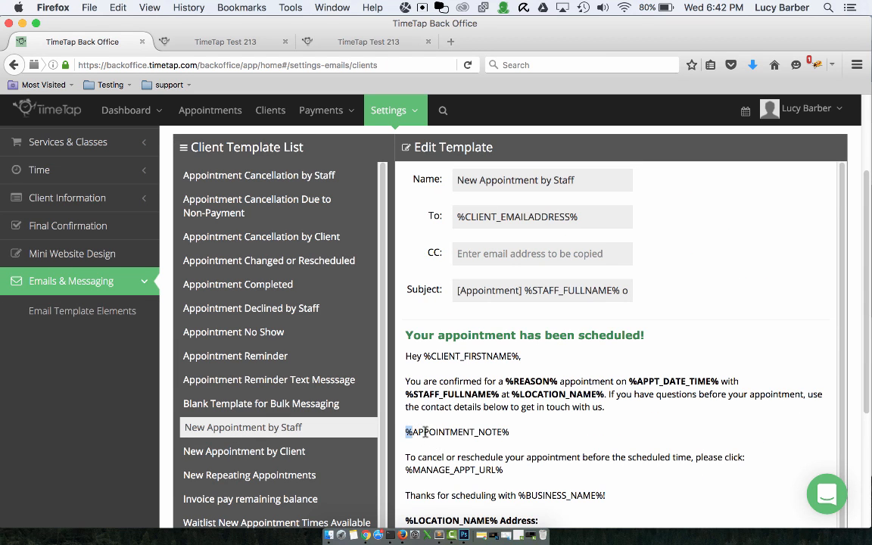
pyautogui.moveTo(425, 432); pyautogui.dragTo(513, 437)
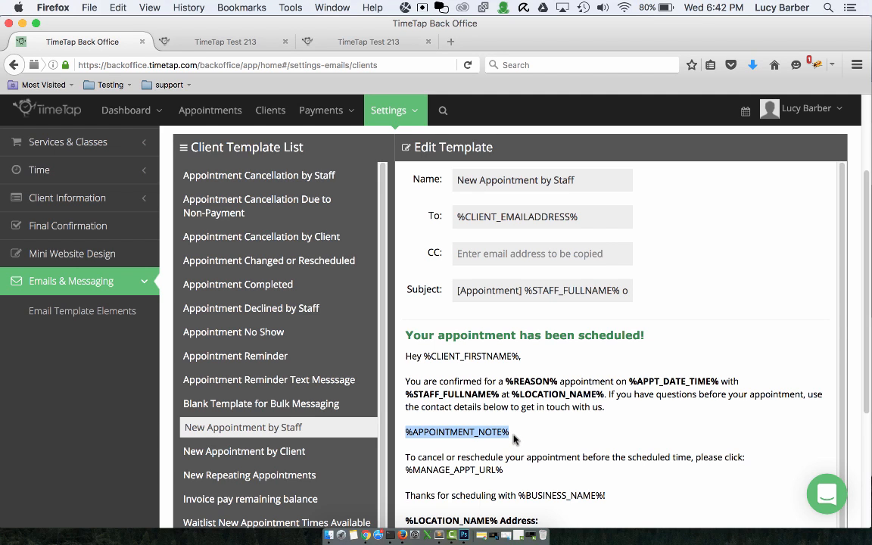